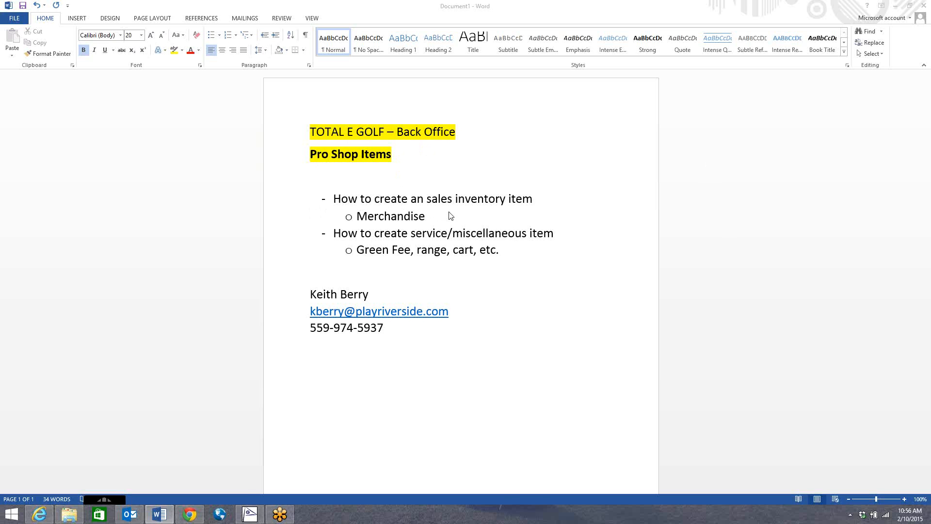
Step: Switch to Total e Golf and open the Pro Shop inventory items card
{"action": "left_click", "coordinate": [250, 514]}
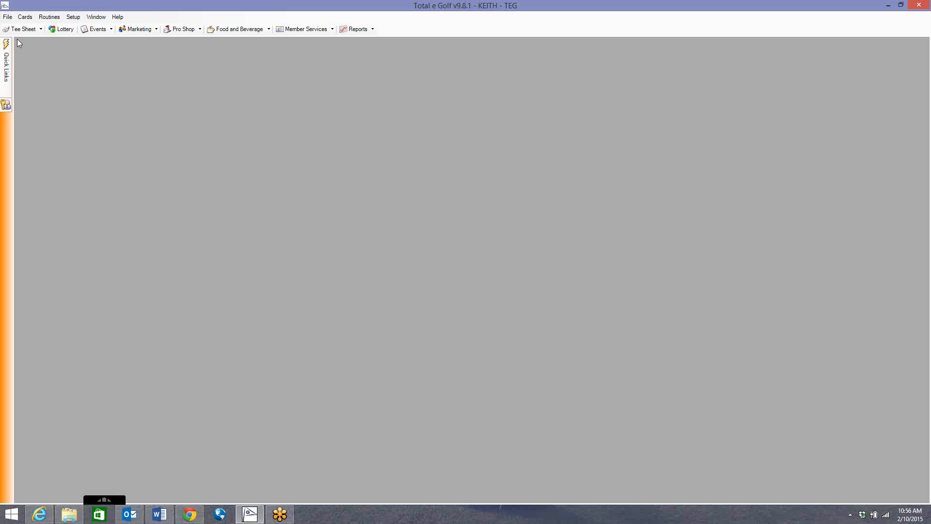
{"action": "left_click", "coordinate": [25, 16]}
{"action": "mouse_move", "coordinate": [42, 50]}
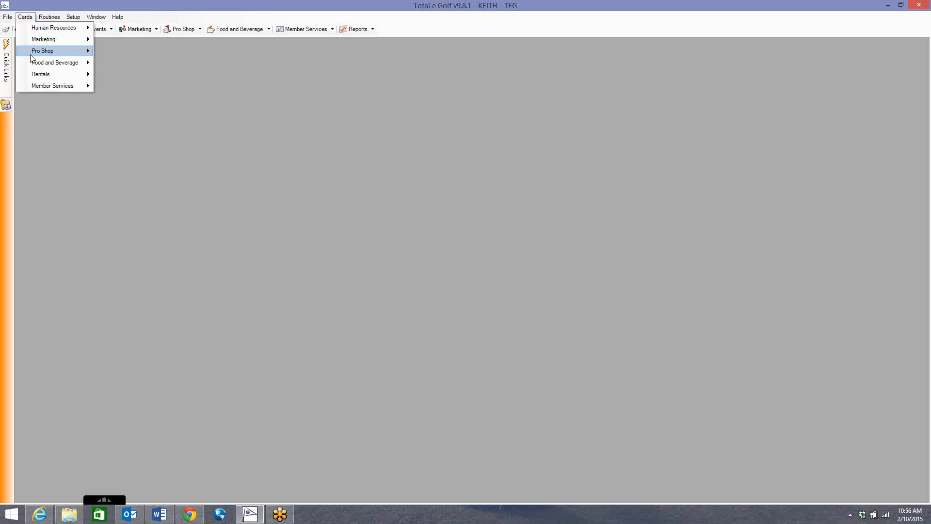
{"action": "left_click", "coordinate": [139, 55]}
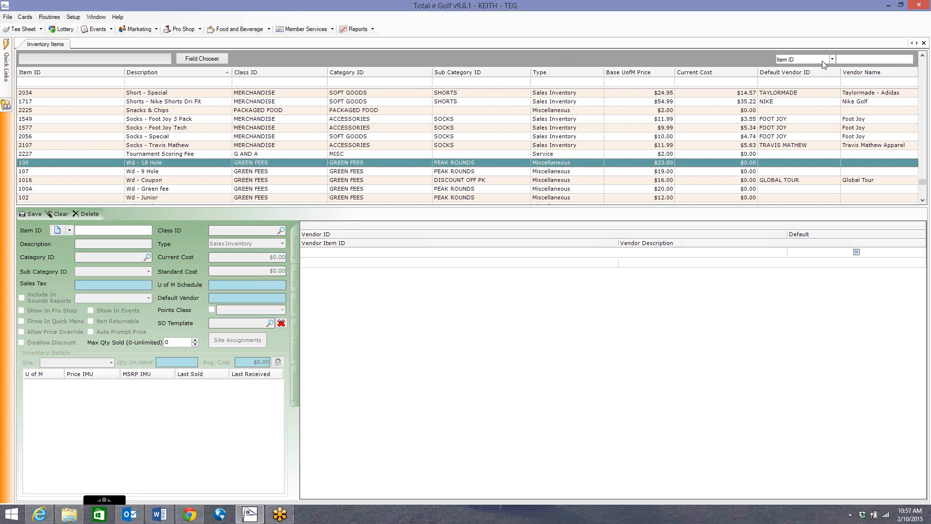
Step: Filter the inventory items to the MERCHANDISE class and open the Gloves - Footjoy 2Pack item
{"action": "left_click", "coordinate": [791, 60]}
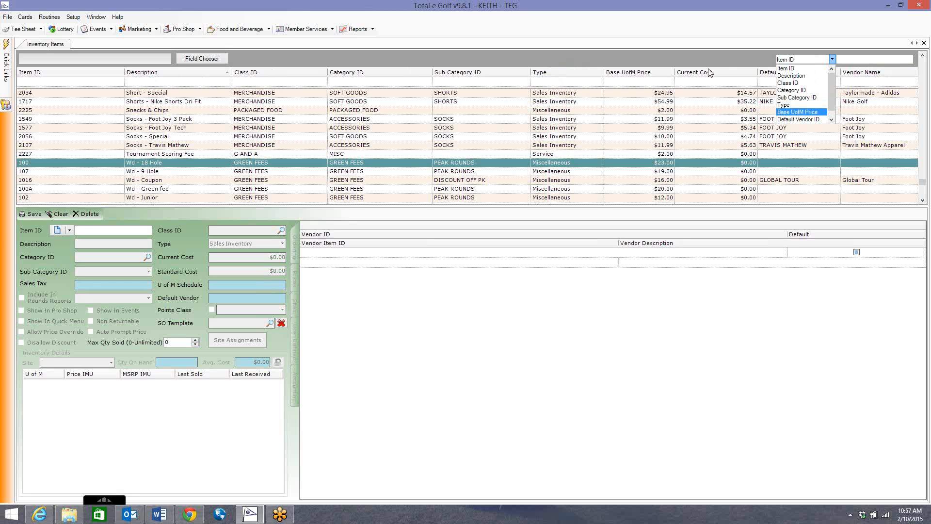
{"action": "left_click", "coordinate": [753, 60]}
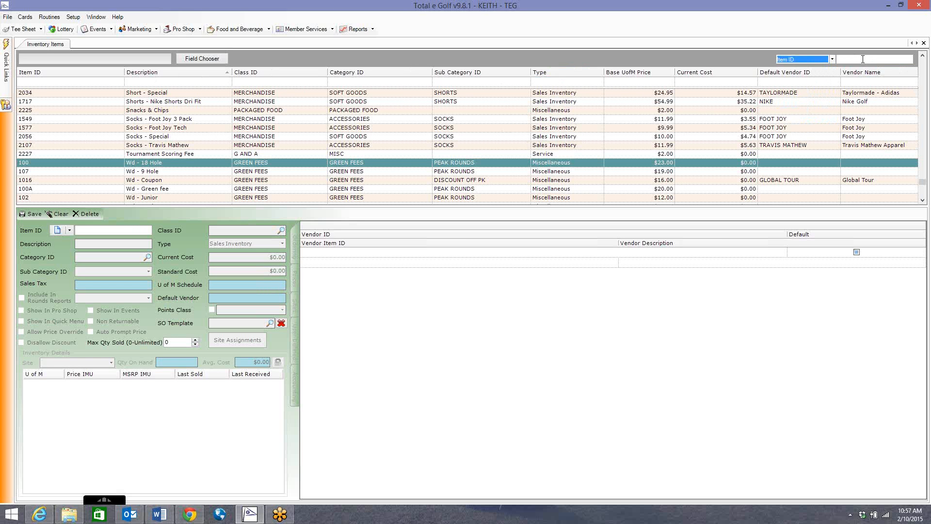
{"action": "left_click", "coordinate": [312, 85]}
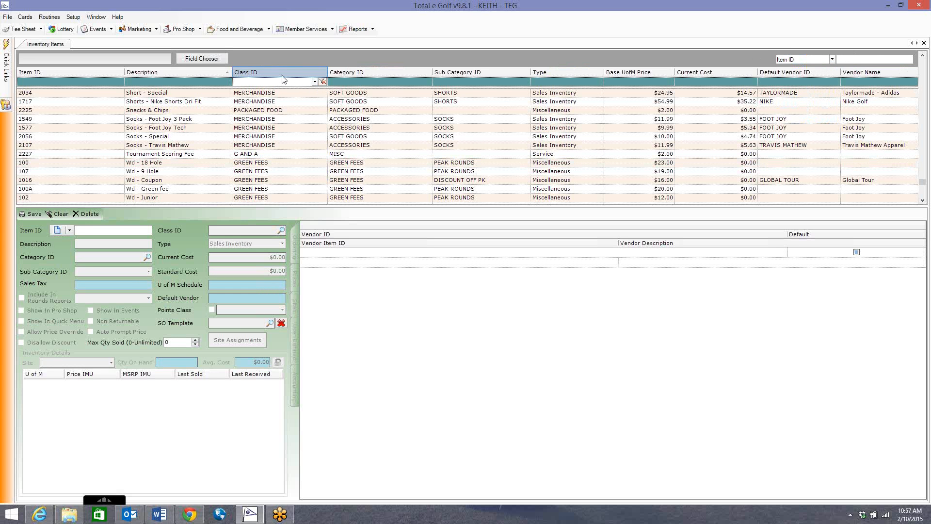
{"action": "left_click", "coordinate": [314, 82]}
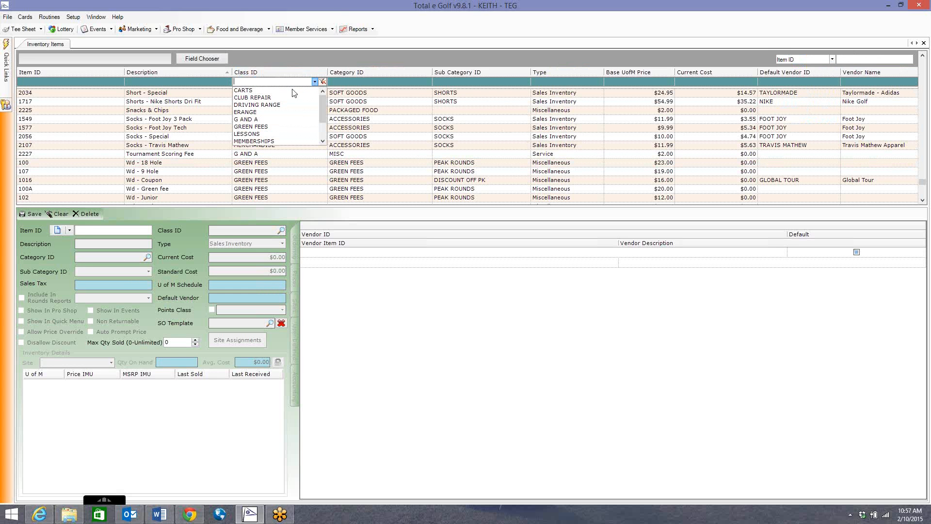
{"action": "left_click_drag", "start_coordinate": [325, 116], "coordinate": [324, 131]}
{"action": "left_click", "coordinate": [280, 120]}
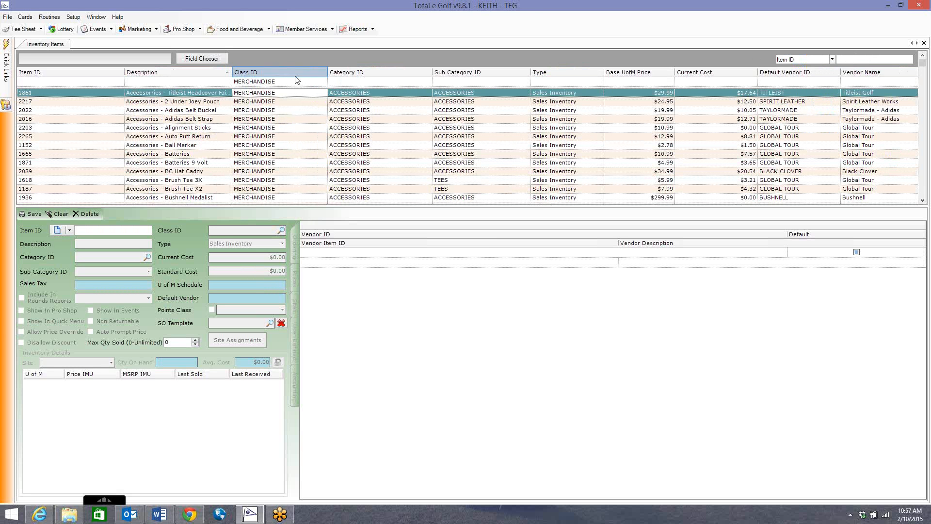
{"action": "left_click_drag", "start_coordinate": [922, 63], "coordinate": [924, 133]}
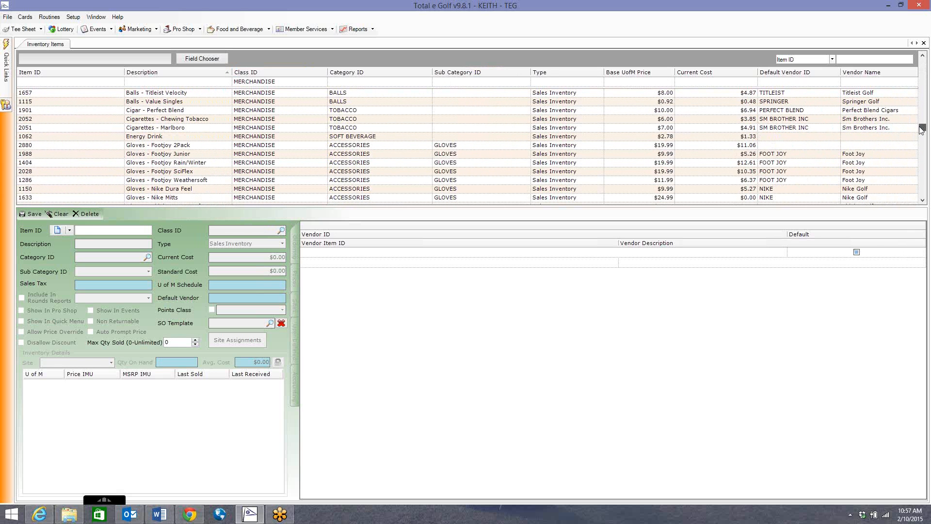
{"action": "left_click", "coordinate": [233, 147]}
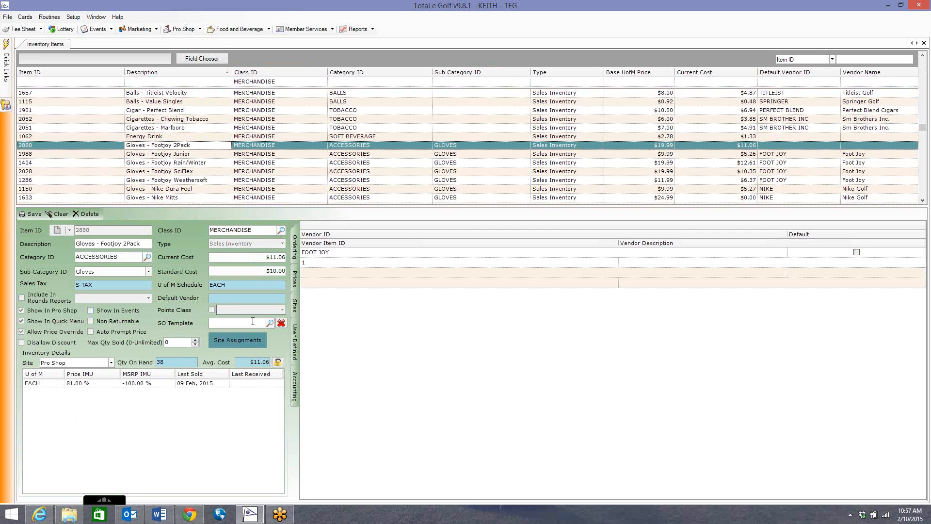
Step: Remove the MERCHANDISE class filter from the inventory list
{"action": "left_click", "coordinate": [301, 82]}
{"action": "left_click", "coordinate": [314, 81]}
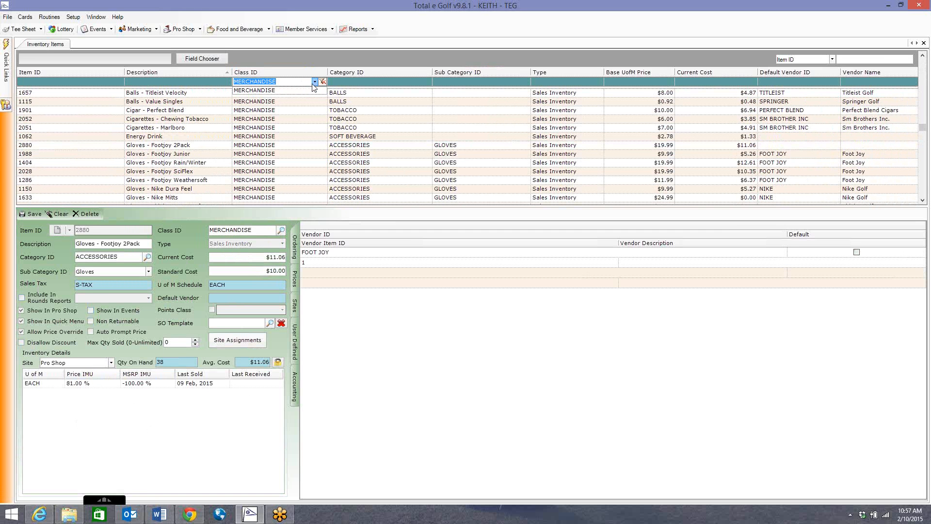
{"action": "key", "text": "BackSpace"}
{"action": "left_click", "coordinate": [260, 90]}
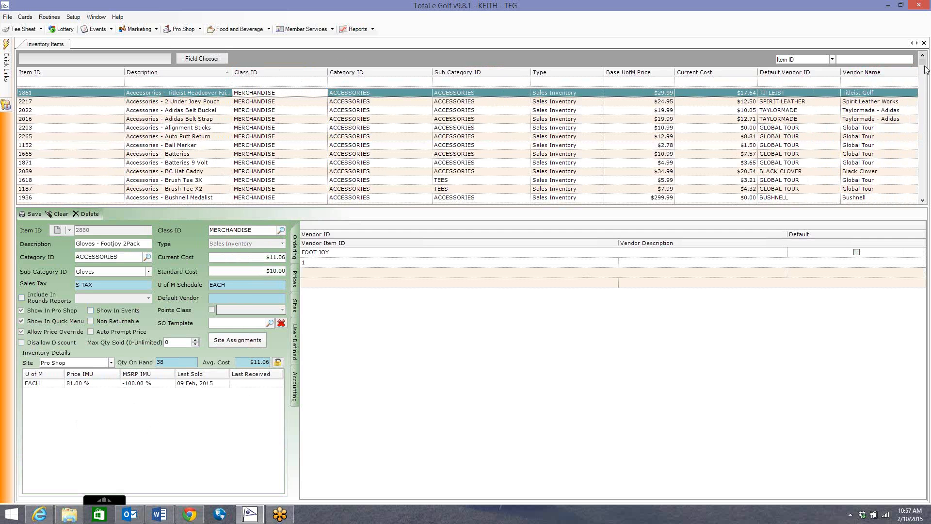
Step: Filter the inventory items to the ERANGE class and sort them by Class ID
{"action": "left_click_drag", "start_coordinate": [921, 64], "coordinate": [920, 198]}
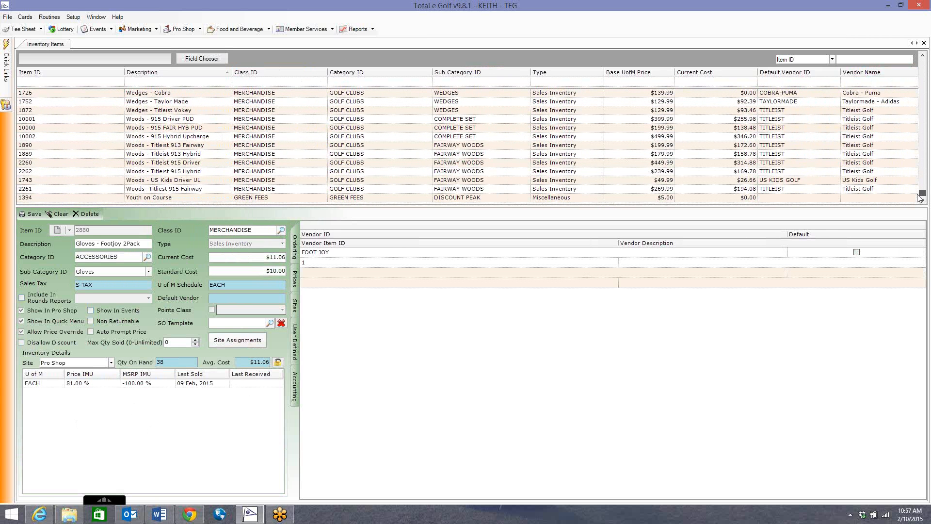
{"action": "left_click", "coordinate": [313, 82]}
{"action": "left_click", "coordinate": [314, 82]}
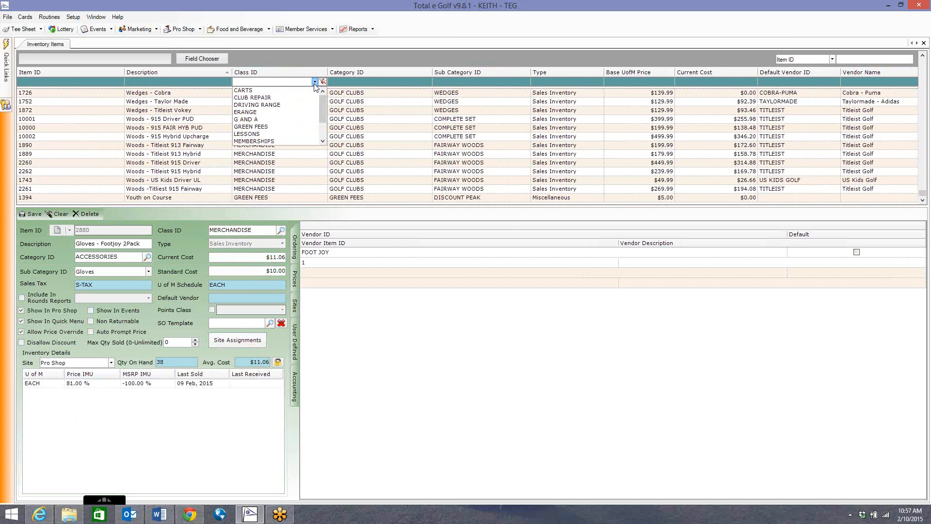
{"action": "left_click", "coordinate": [250, 113]}
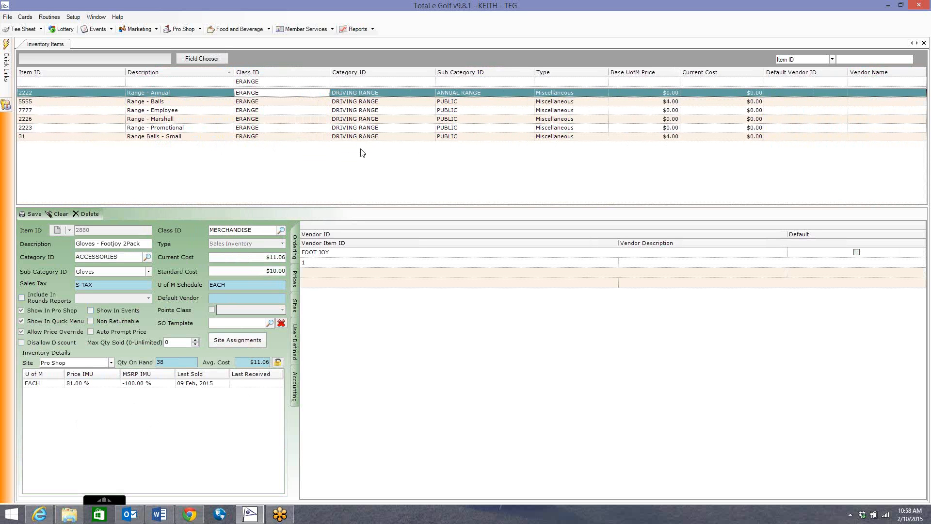
{"action": "left_click", "coordinate": [255, 73]}
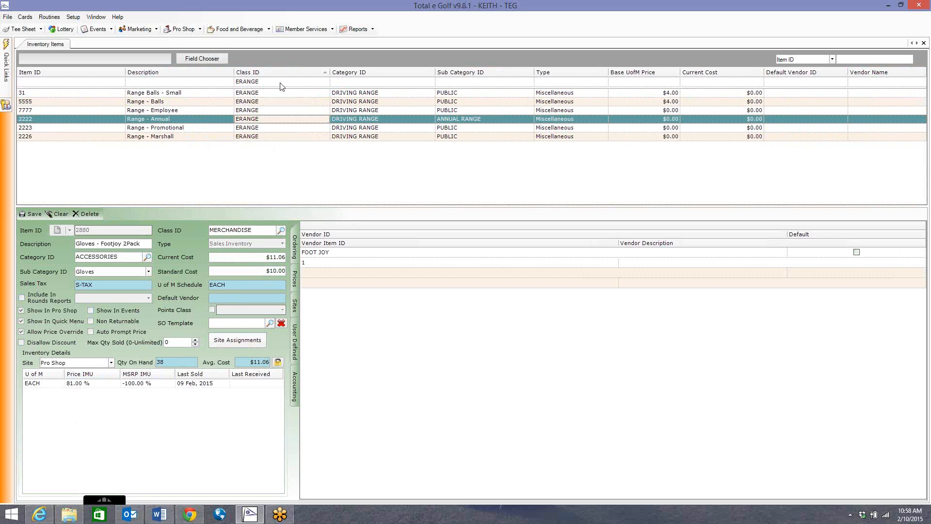
Step: Remove the ERANGE class filter to list all inventory items
{"action": "left_click", "coordinate": [280, 83]}
{"action": "key", "text": "BackSpace"}
{"action": "key", "text": "Return"}
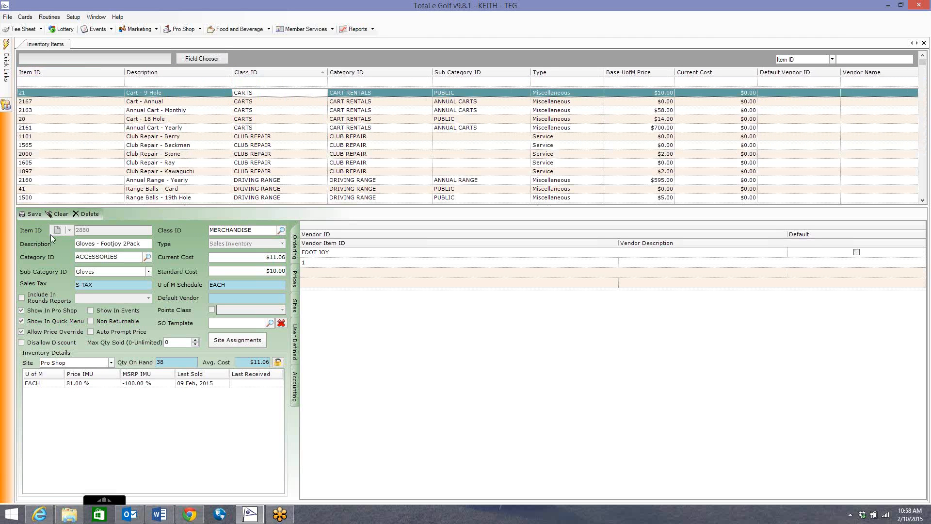
Step: Save the open glove item and start a new item with ID TEST1000 and description TEST Merch
{"action": "left_click", "coordinate": [28, 214]}
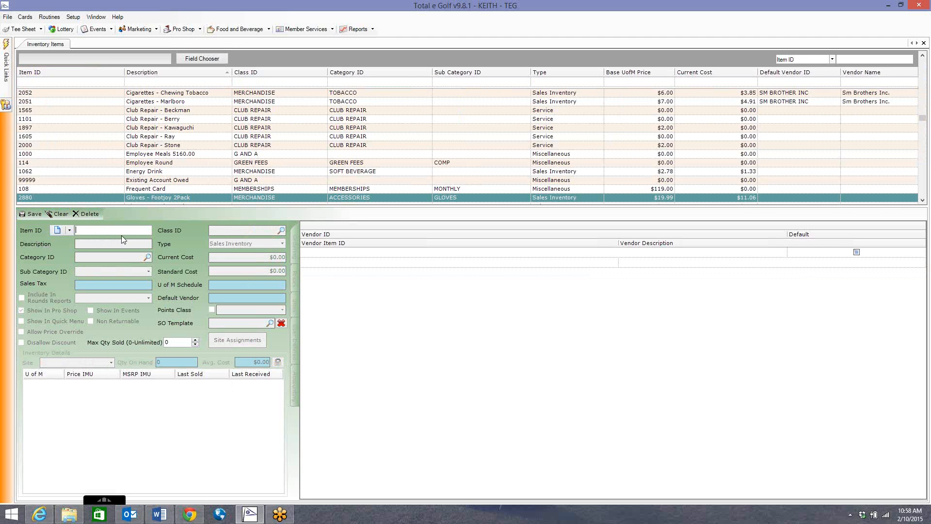
{"action": "type", "text": "TEST1000"}
{"action": "key", "text": "Tab"}
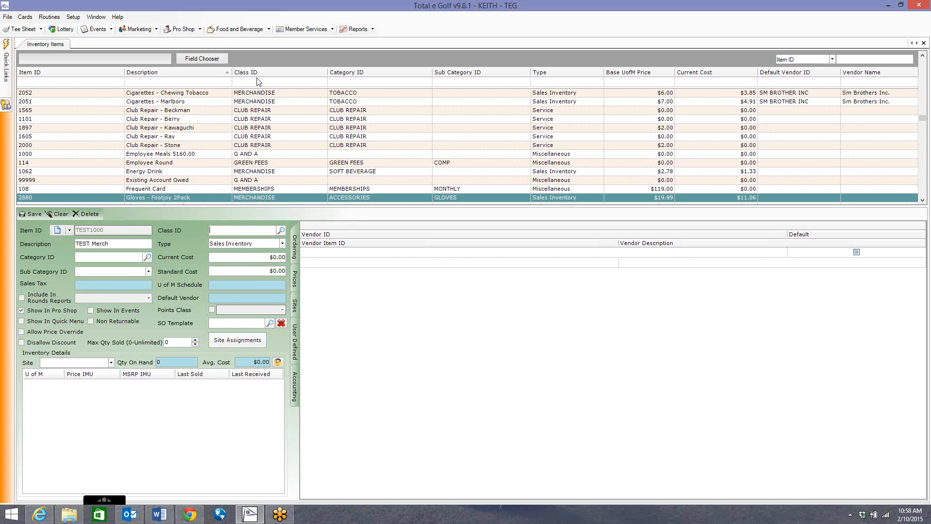
Step: Assign the MERCHANDISE class to the new item and roll down the class details
{"action": "left_click", "coordinate": [280, 230]}
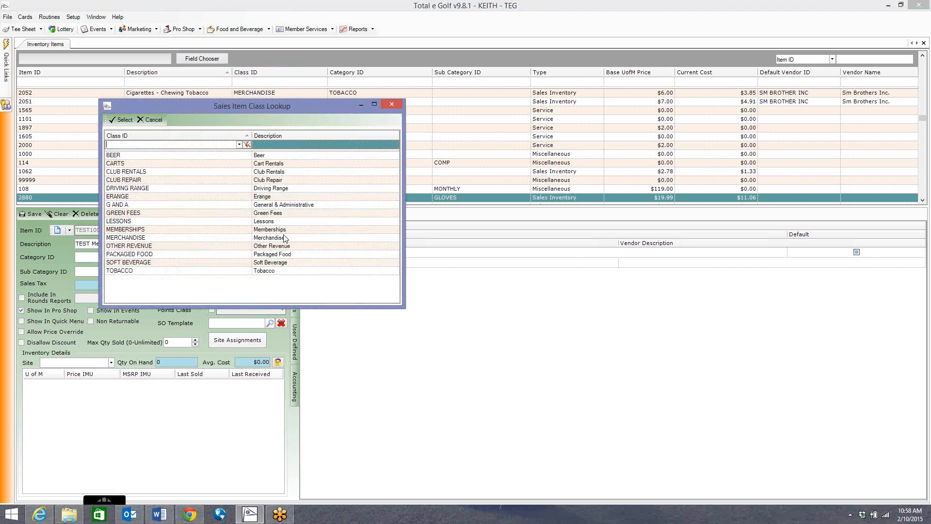
{"action": "left_click_drag", "start_coordinate": [294, 110], "coordinate": [501, 134]}
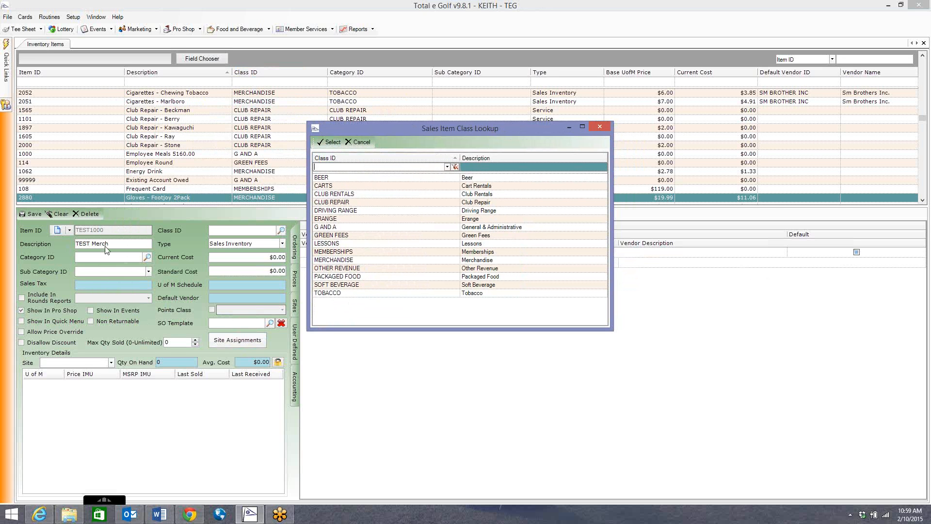
{"action": "double_click", "coordinate": [332, 260]}
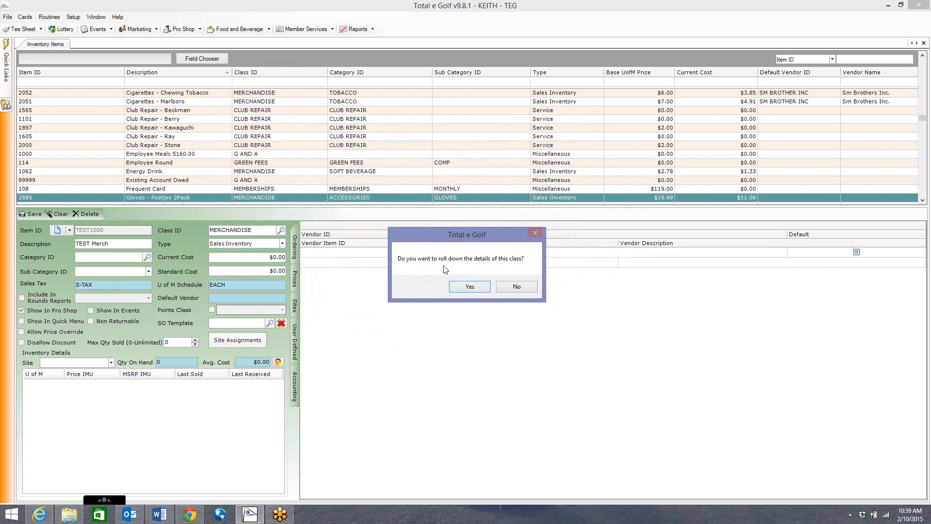
{"action": "left_click", "coordinate": [469, 287]}
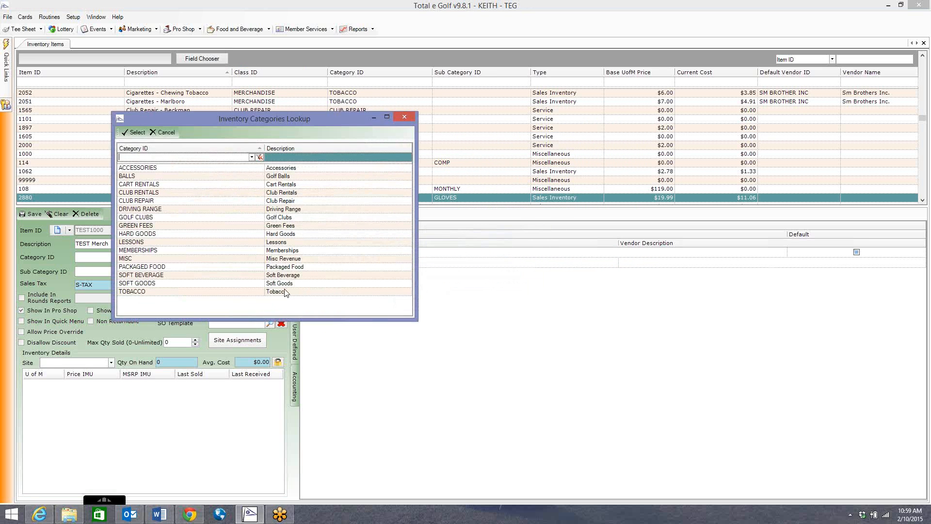
Step: Set the new item's category to GOLF CLUBS and its sub category to Irons
{"action": "left_click_drag", "start_coordinate": [251, 122], "coordinate": [426, 153]}
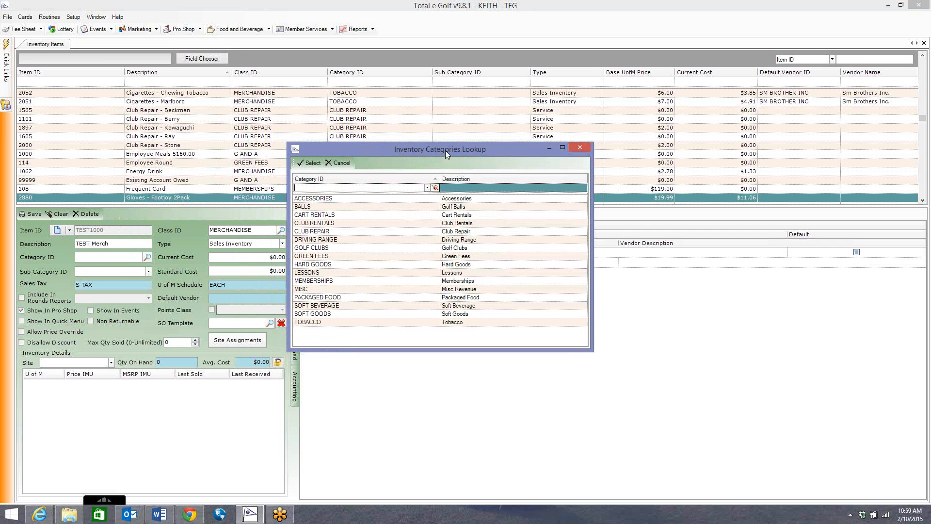
{"action": "double_click", "coordinate": [332, 248]}
{"action": "left_click", "coordinate": [102, 274]}
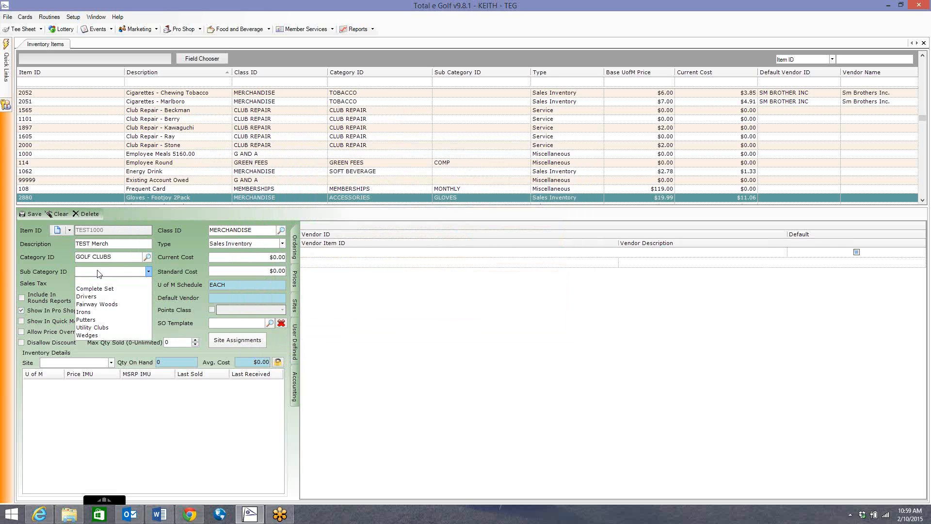
{"action": "left_click", "coordinate": [115, 313]}
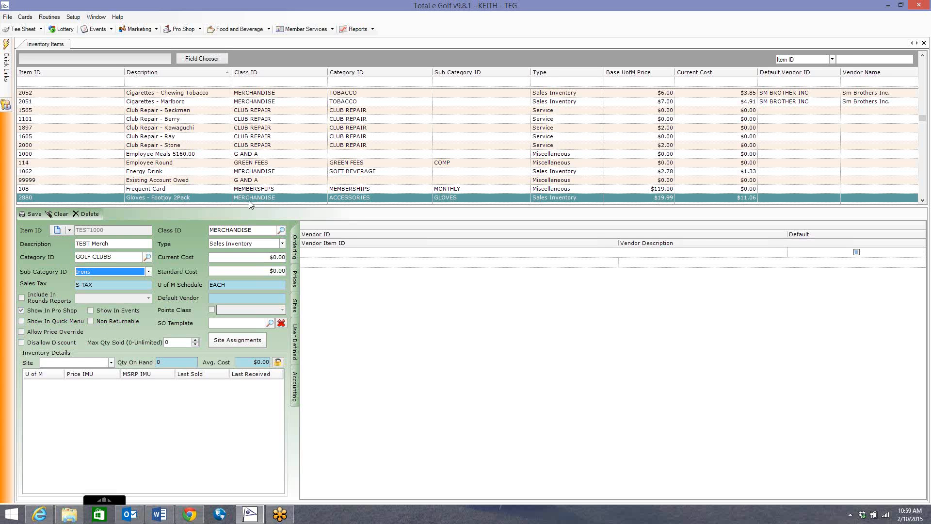
Step: Enable Show In Quick Menu and Allow Price Override for the item, leaving Disallow Discount off
{"action": "left_click", "coordinate": [22, 322]}
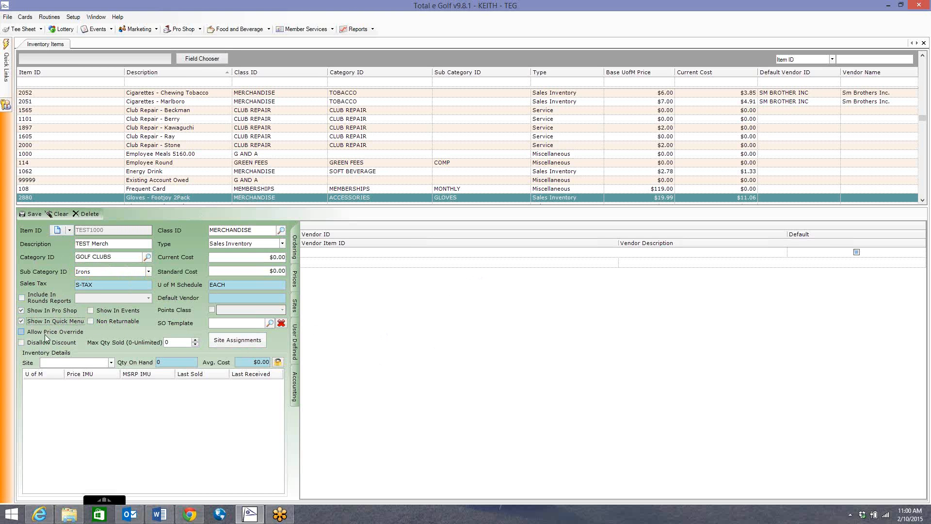
{"action": "left_click", "coordinate": [21, 333]}
{"action": "left_click", "coordinate": [21, 332]}
{"action": "left_click", "coordinate": [22, 342]}
{"action": "left_click", "coordinate": [41, 335]}
{"action": "left_click", "coordinate": [54, 343]}
Step: Assign the new item to the PROSHOP site
{"action": "left_click", "coordinate": [246, 341]}
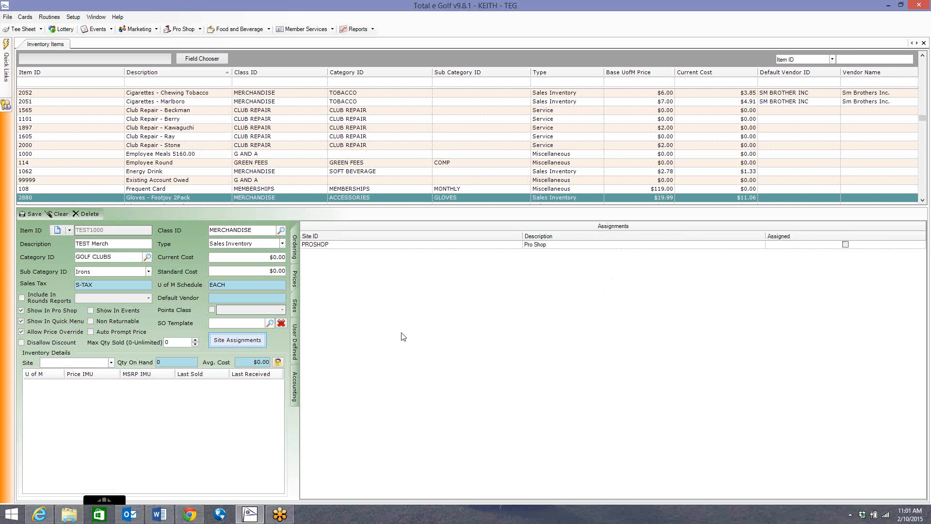
{"action": "left_click", "coordinate": [845, 245]}
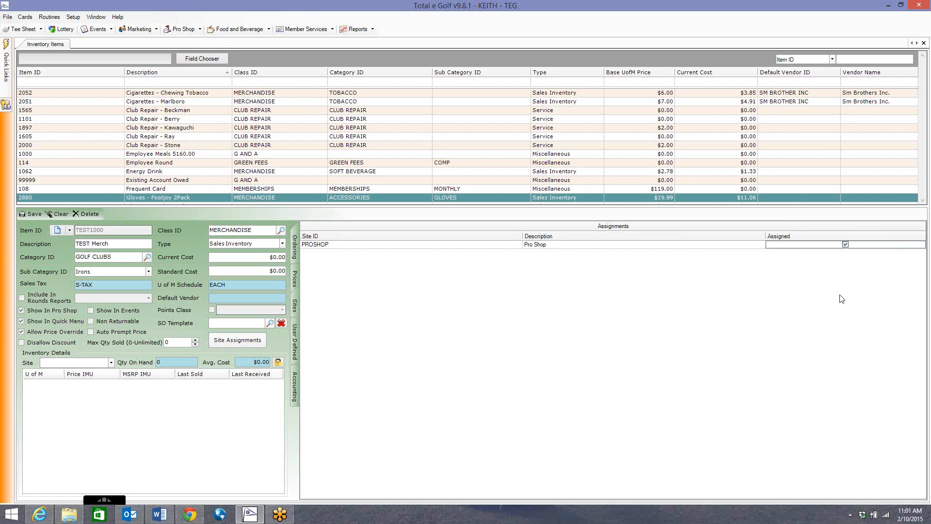
Step: Set the item's EACH price to $199.99, mark it as Sell, and recheck its site assignment and prices
{"action": "left_click", "coordinate": [295, 280]}
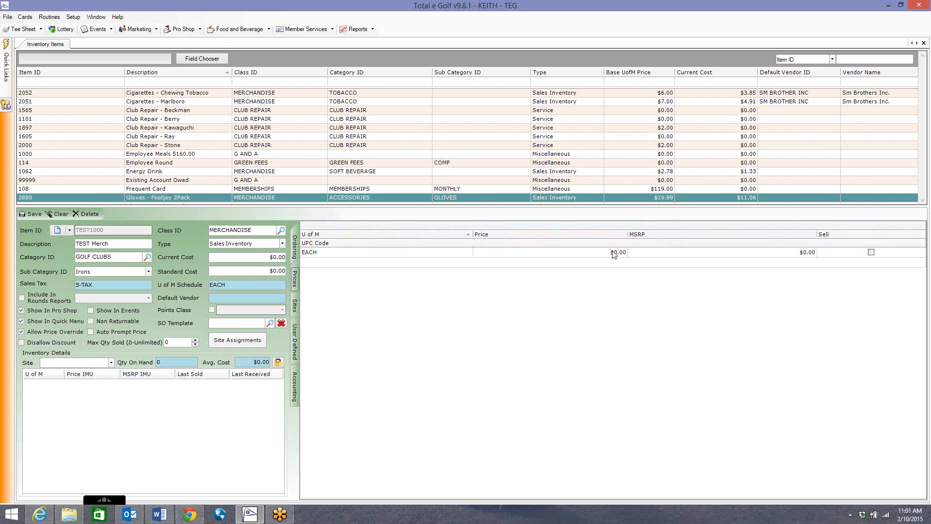
{"action": "left_click", "coordinate": [650, 260]}
{"action": "type", "text": "199.99"}
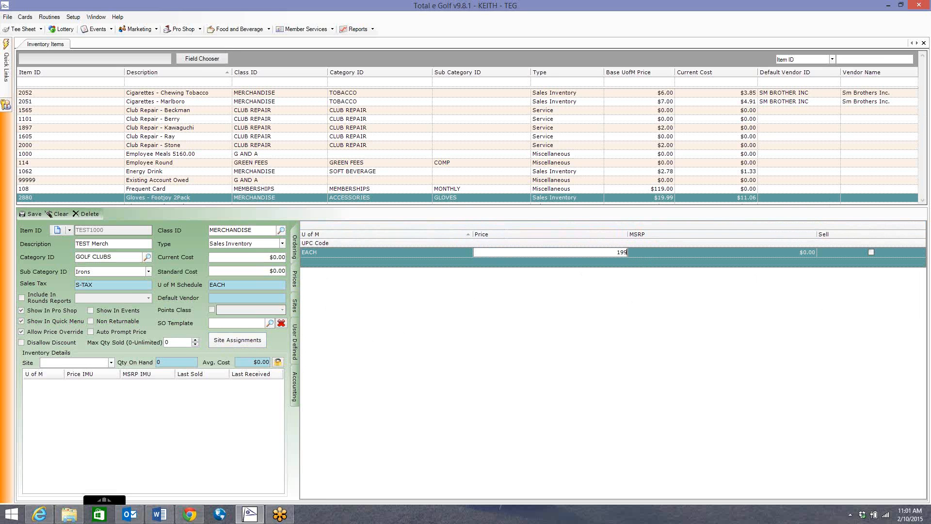
{"action": "left_click", "coordinate": [679, 251]}
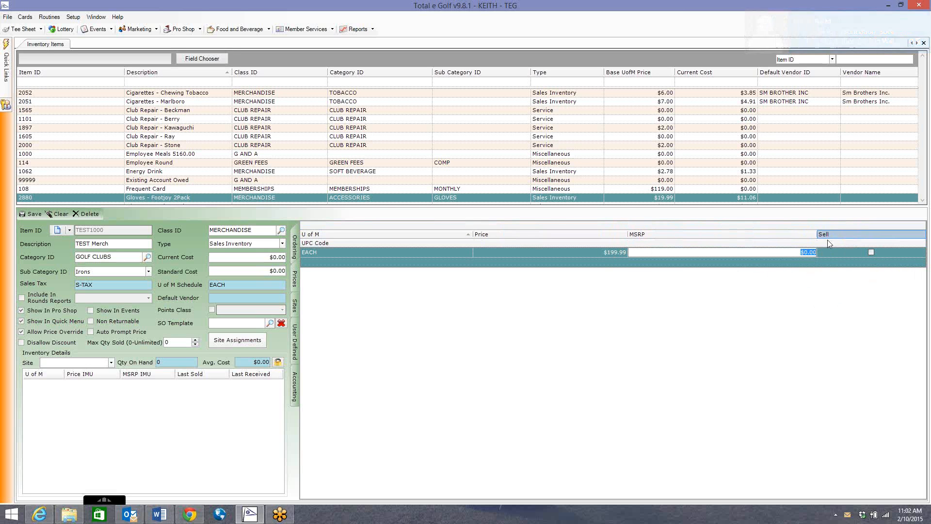
{"action": "left_click", "coordinate": [872, 252]}
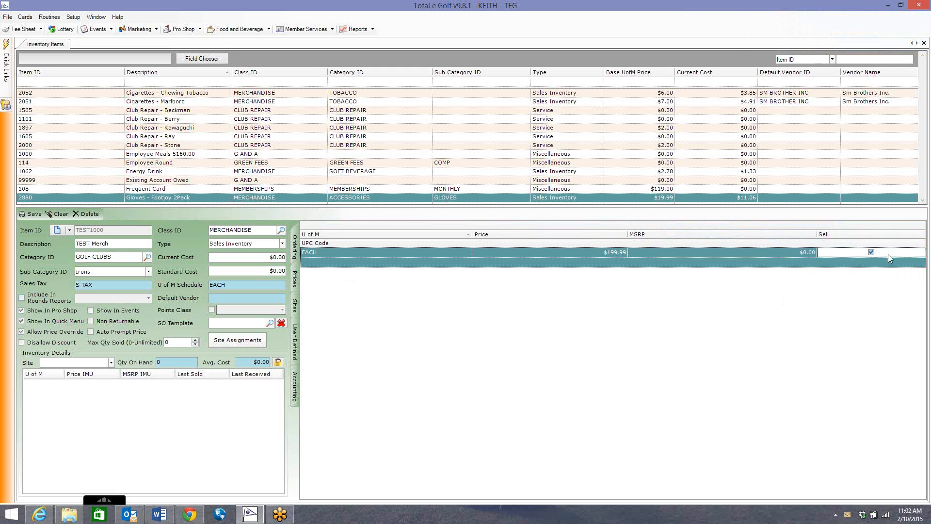
{"action": "left_click", "coordinate": [871, 253]}
{"action": "left_click", "coordinate": [294, 305]}
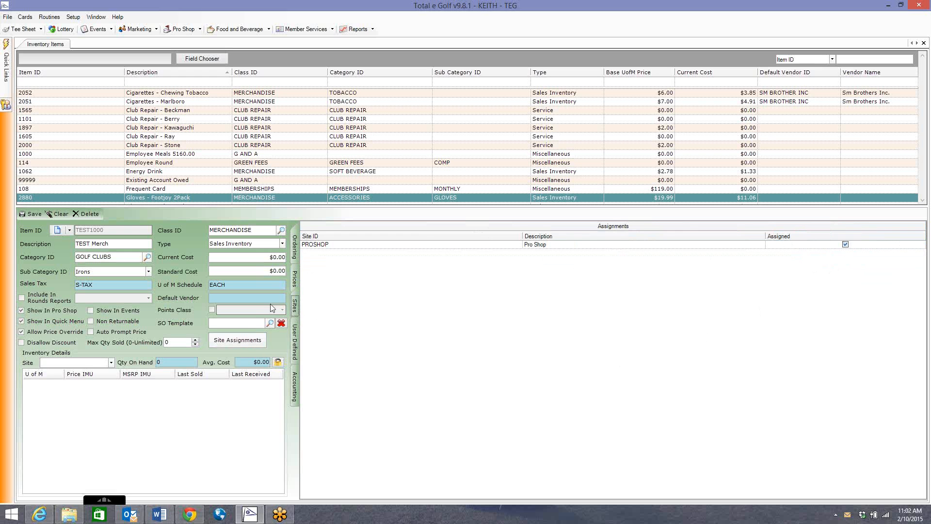
{"action": "left_click", "coordinate": [295, 279]}
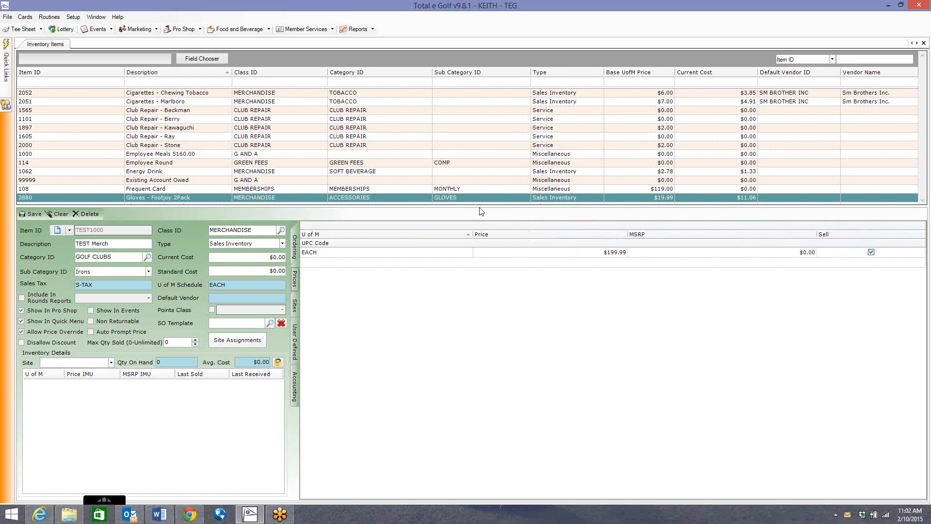
Step: Enter 1000 as the UPC code for the item's EACH unit of measure
{"action": "left_click", "coordinate": [316, 253]}
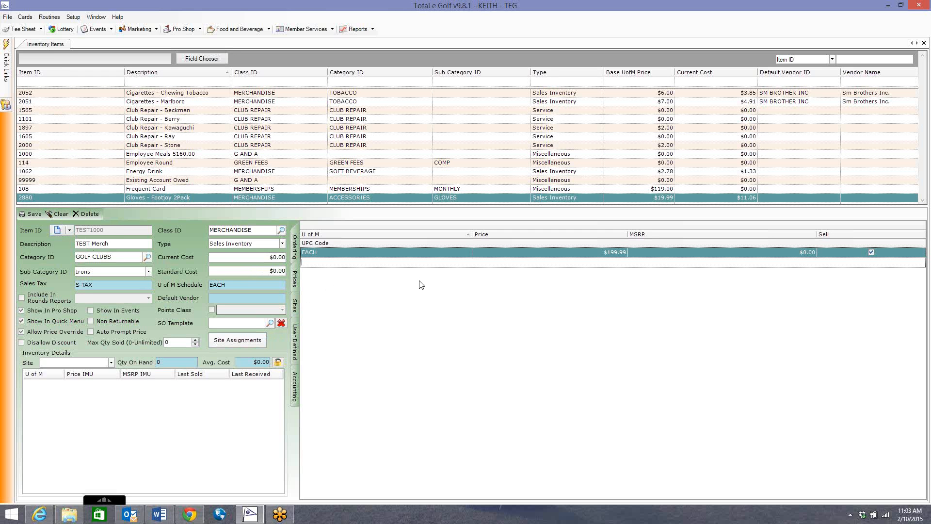
{"action": "type", "text": "1000"}
{"action": "left_click", "coordinate": [294, 245]}
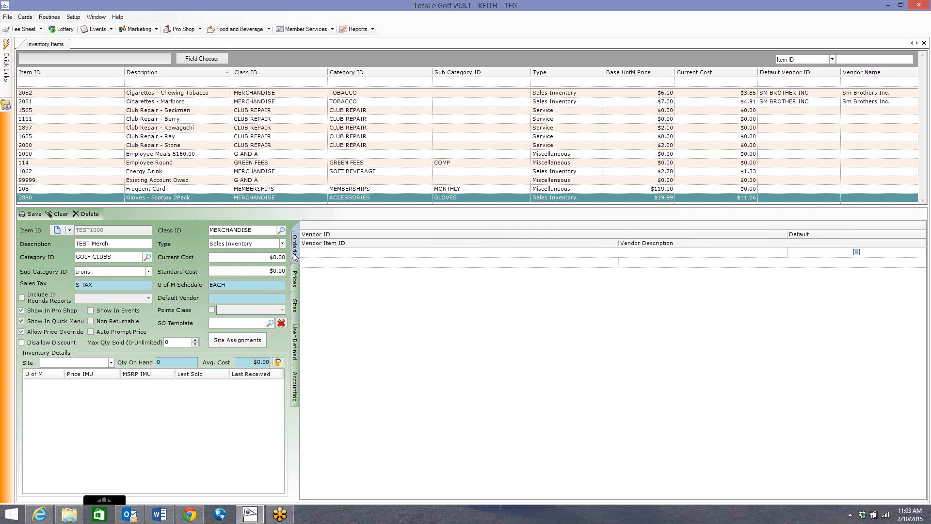
{"action": "left_click", "coordinate": [295, 280]}
Step: Add COBRA-PUMA as the item's default vendor with vendor item ID 5
{"action": "left_click", "coordinate": [294, 245]}
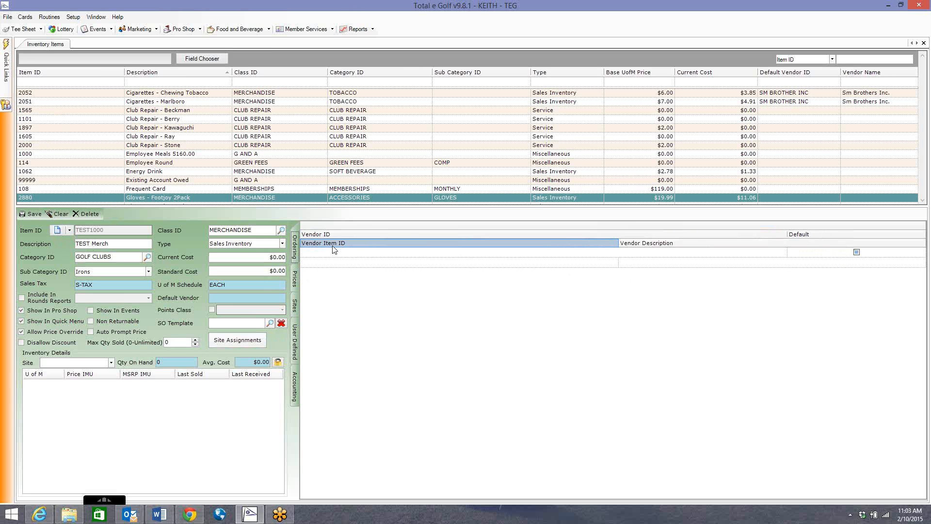
{"action": "left_click", "coordinate": [495, 251]}
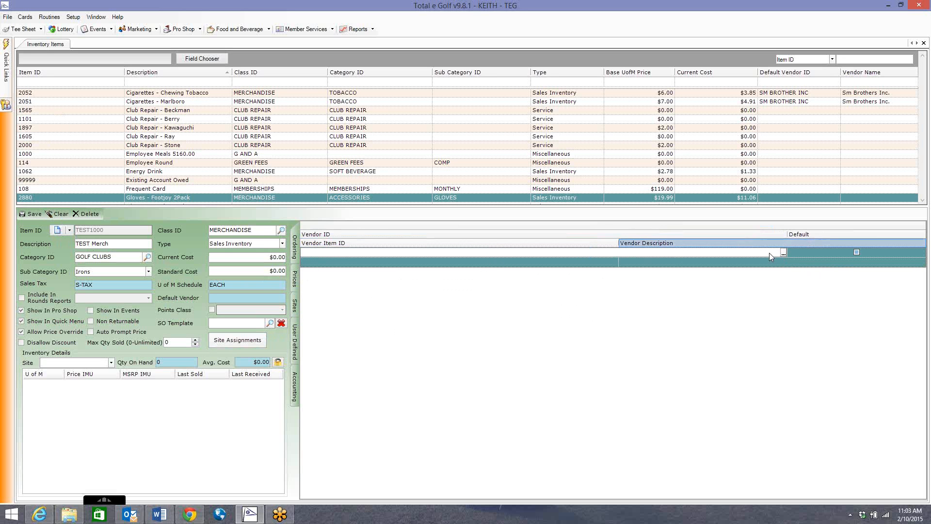
{"action": "left_click", "coordinate": [783, 252]}
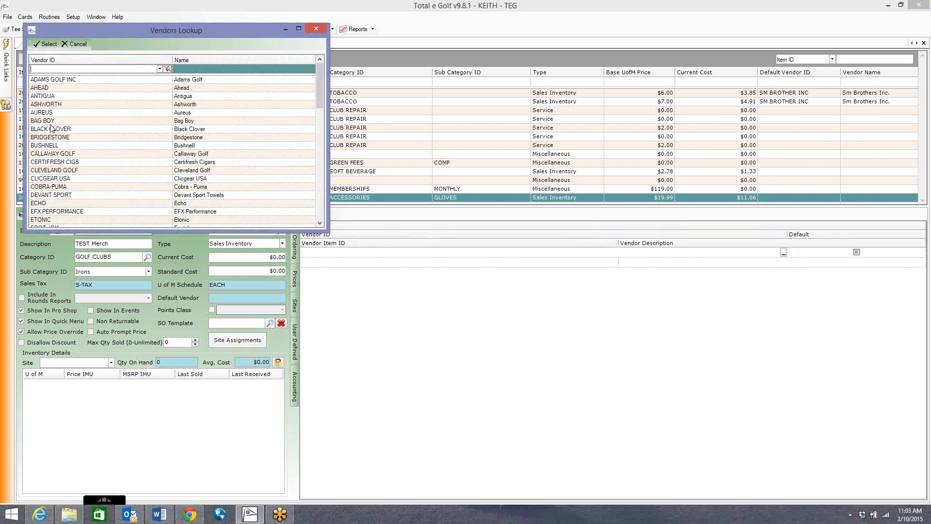
{"action": "double_click", "coordinate": [70, 187]}
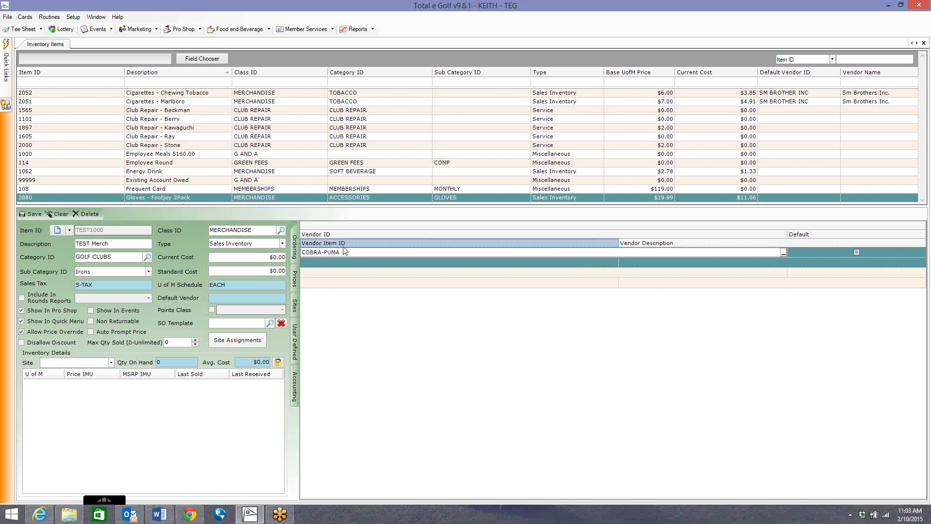
{"action": "left_click", "coordinate": [330, 261]}
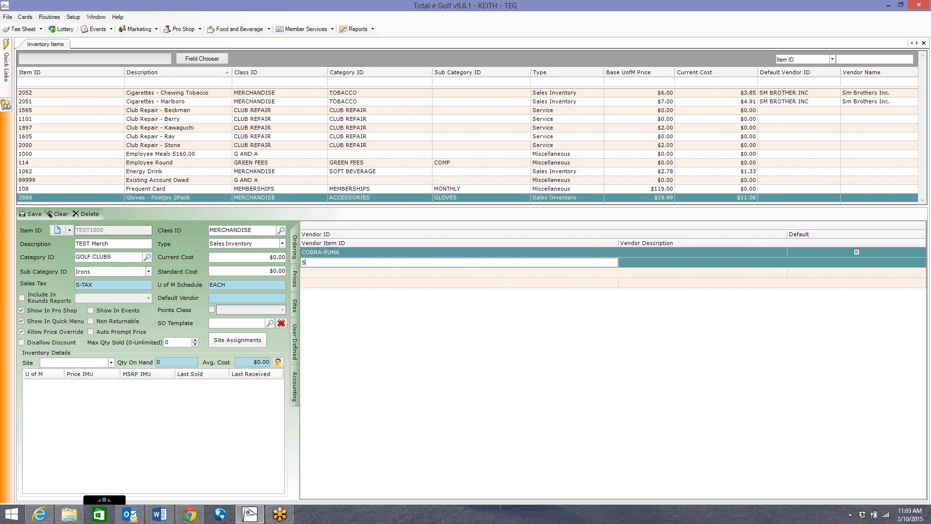
{"action": "left_click", "coordinate": [311, 274]}
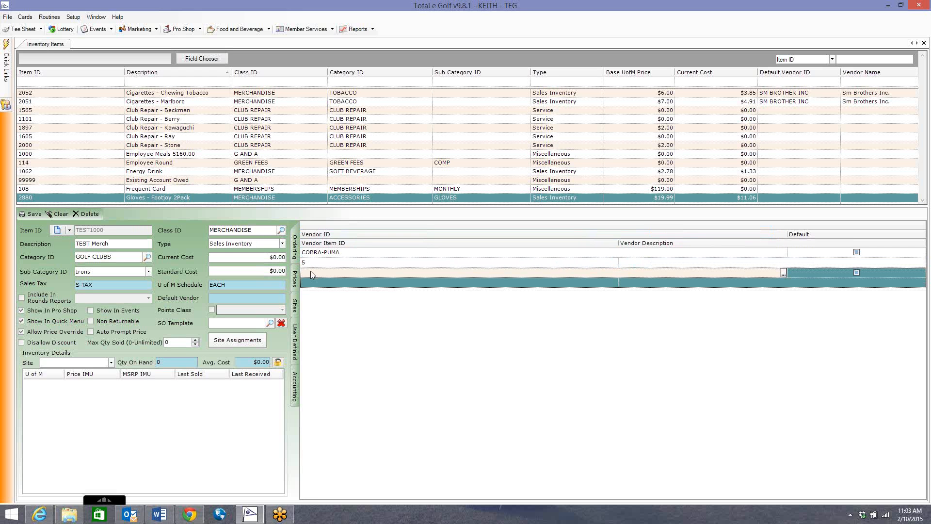
{"action": "left_click", "coordinate": [856, 251]}
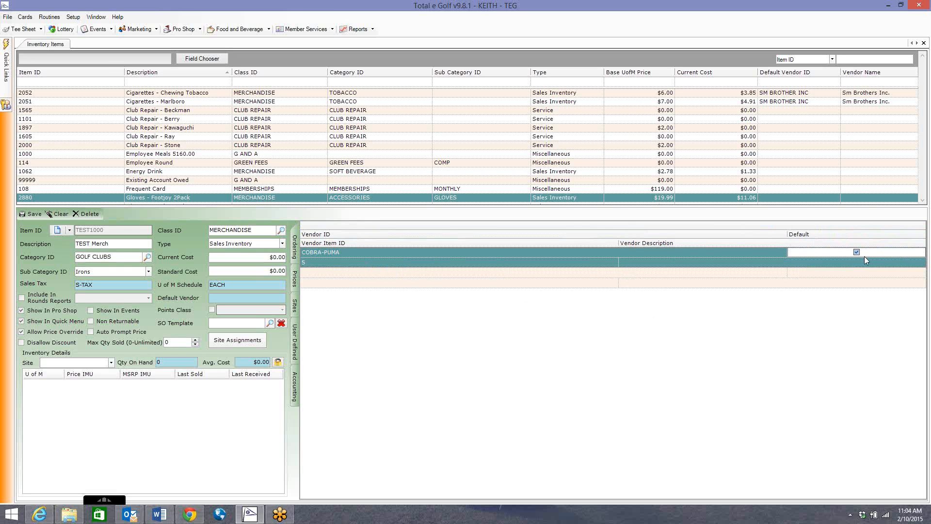
Step: Review the item's user-defined and accounting settings, save it, then reopen TEST1000 and save it again
{"action": "left_click", "coordinate": [295, 356]}
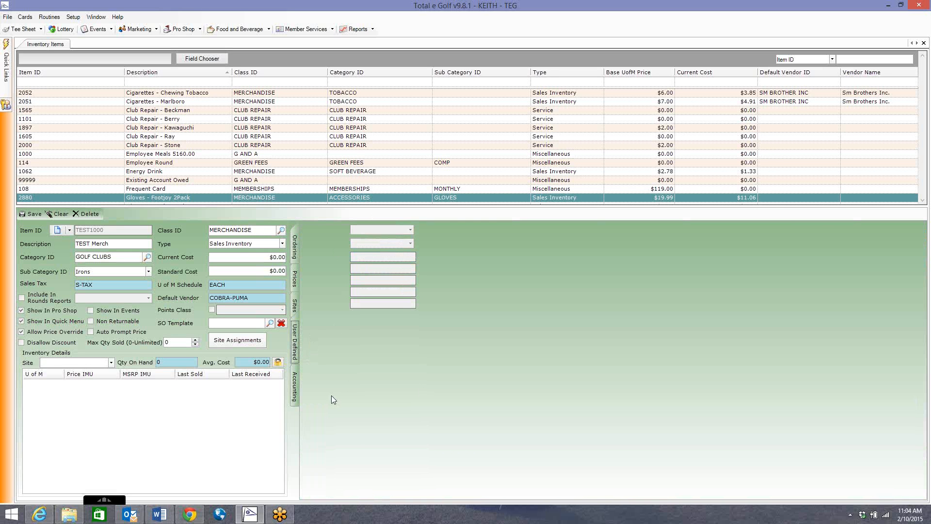
{"action": "left_click", "coordinate": [296, 391]}
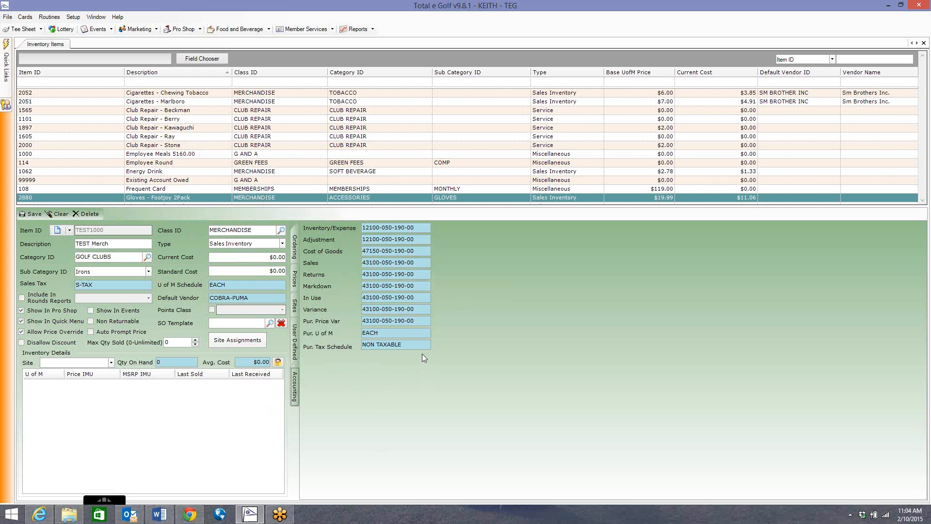
{"action": "left_click", "coordinate": [295, 243]}
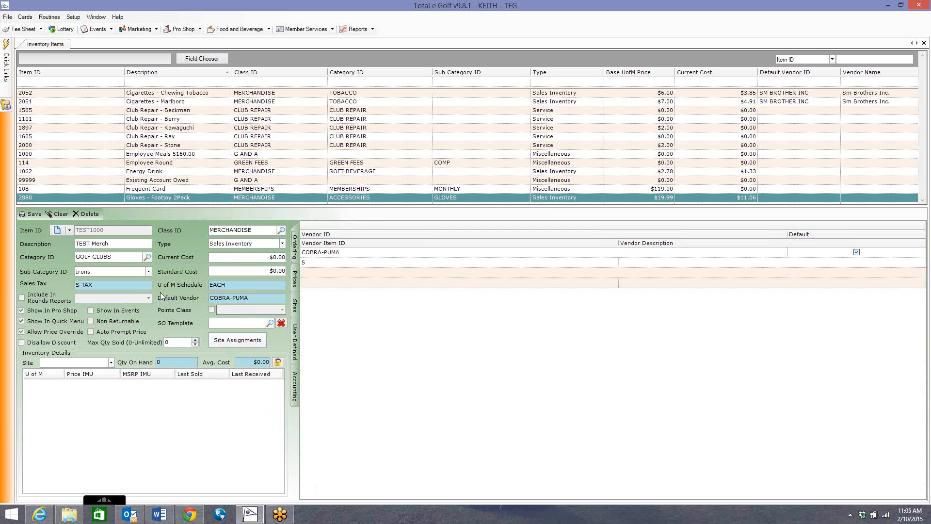
{"action": "left_click", "coordinate": [35, 214]}
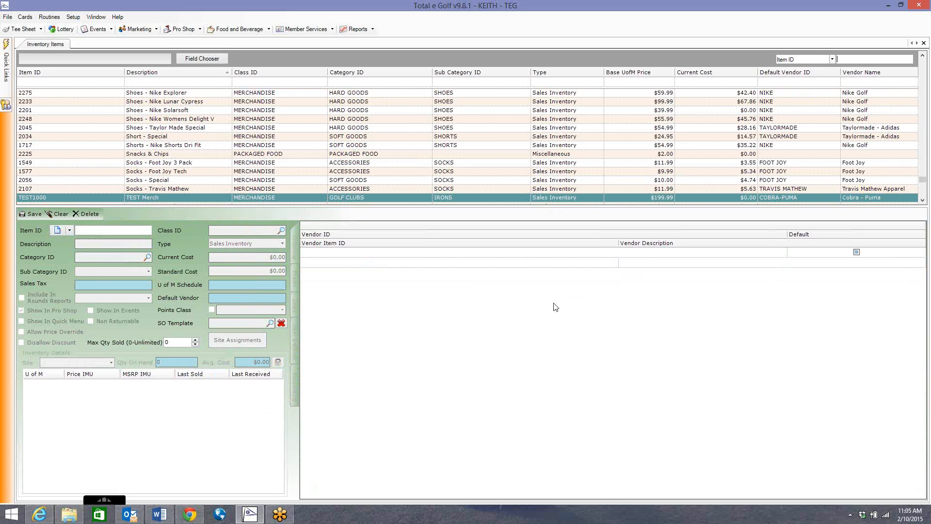
{"action": "double_click", "coordinate": [379, 197]}
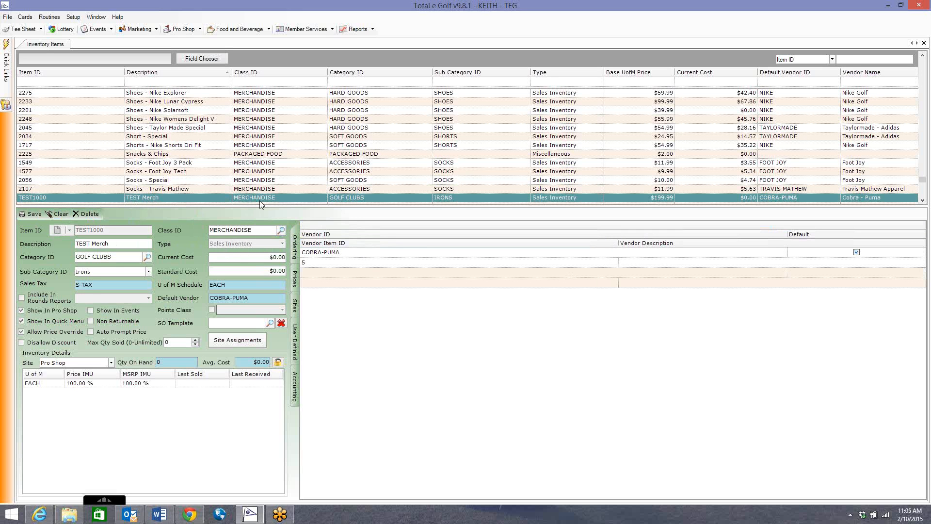
{"action": "left_click", "coordinate": [30, 214]}
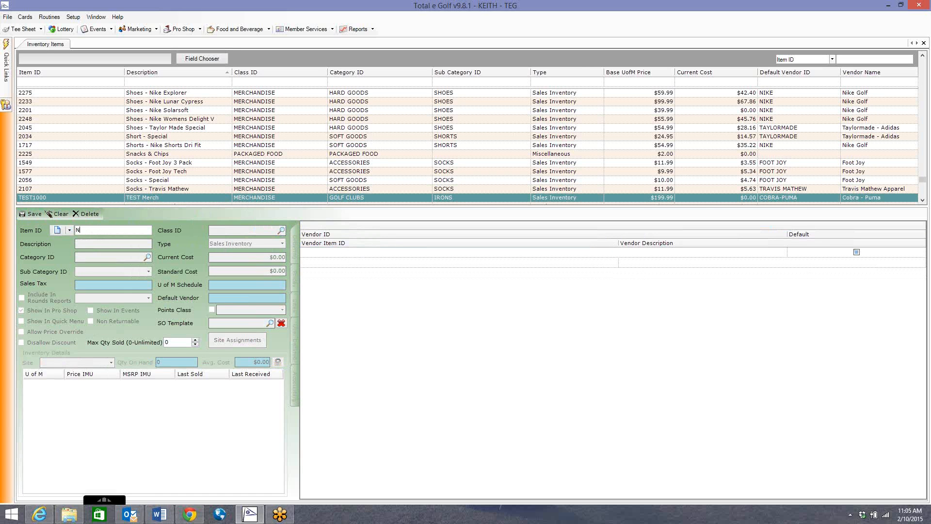
Step: Create a new item with the ID NONMERCH2000 and the description RANGE2000
{"action": "type", "text": "NONMERCH 2000"}
{"action": "key", "text": "Tab"}
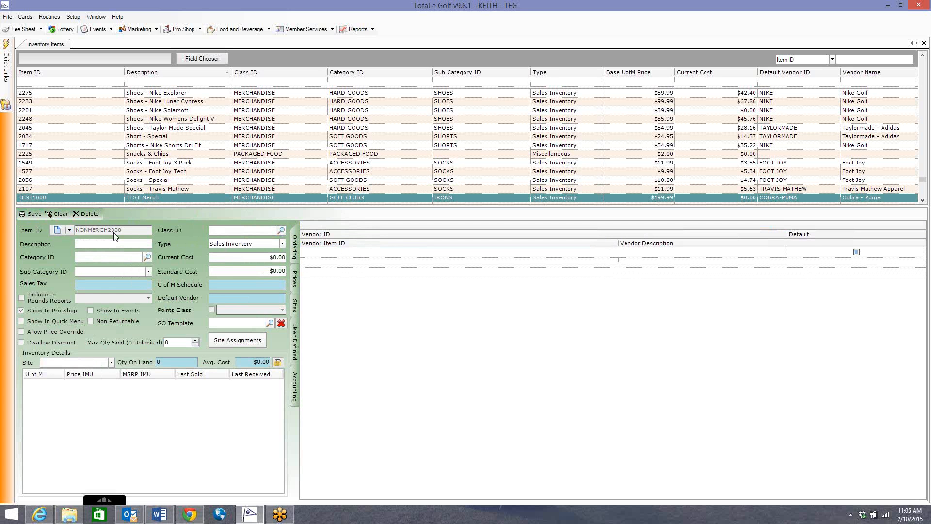
{"action": "type", "text": "RANGE2000"}
{"action": "left_click", "coordinate": [344, 232]}
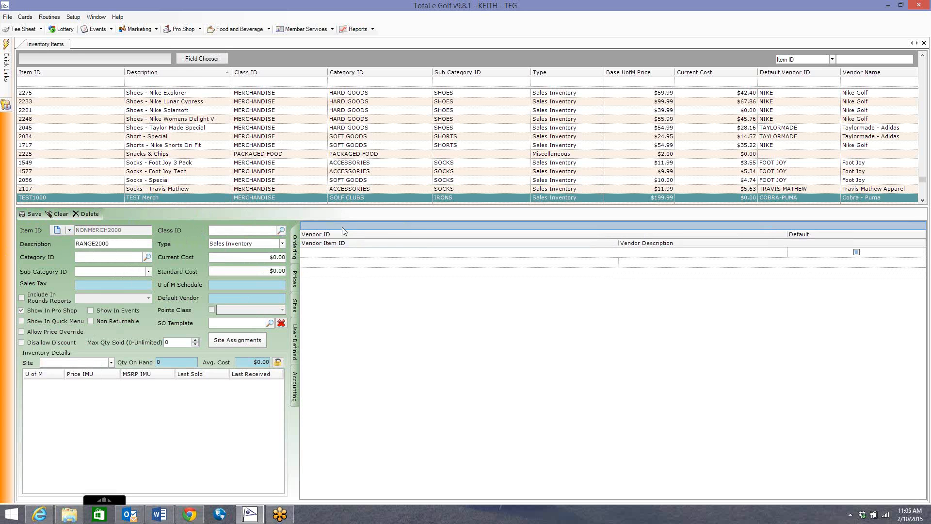
Step: Assign the new item to the DRIVING RANGE class, rolling down its details, and set its sub category to Daily Range Sale
{"action": "left_click", "coordinate": [282, 230]}
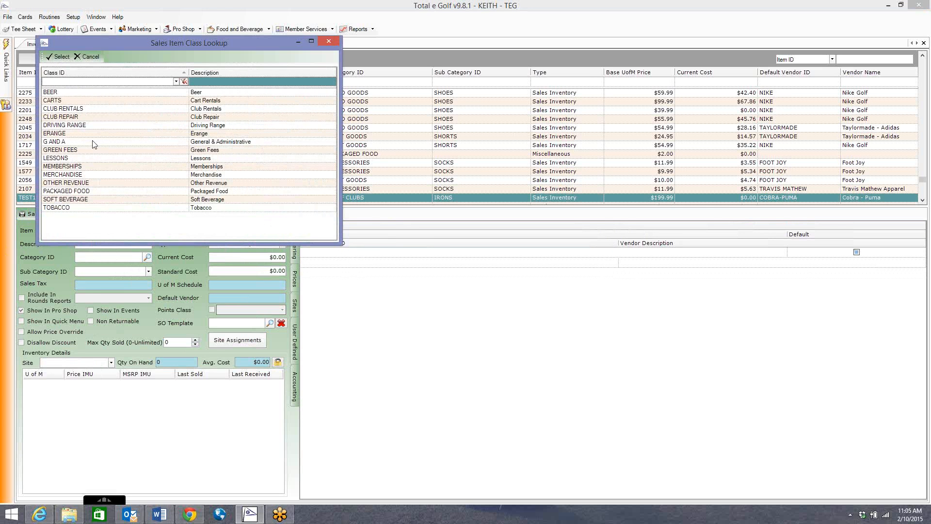
{"action": "double_click", "coordinate": [72, 126]}
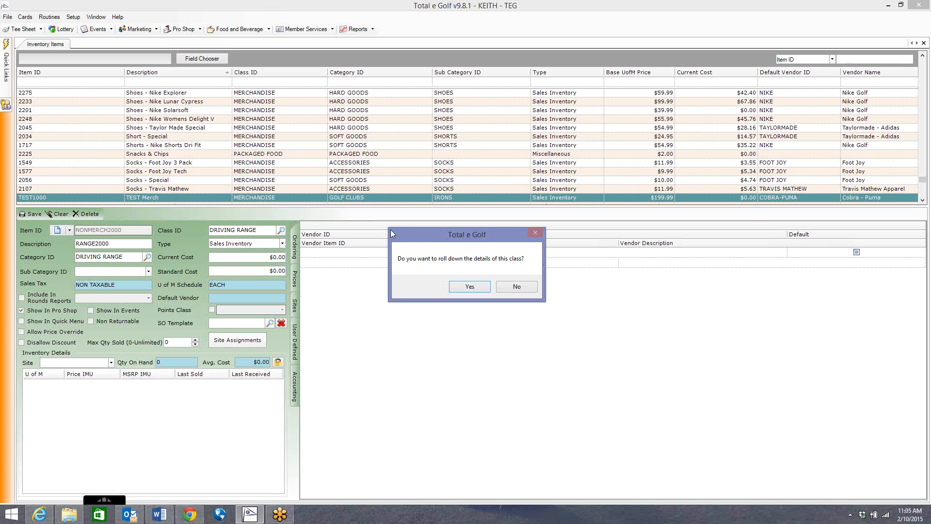
{"action": "left_click", "coordinate": [474, 288]}
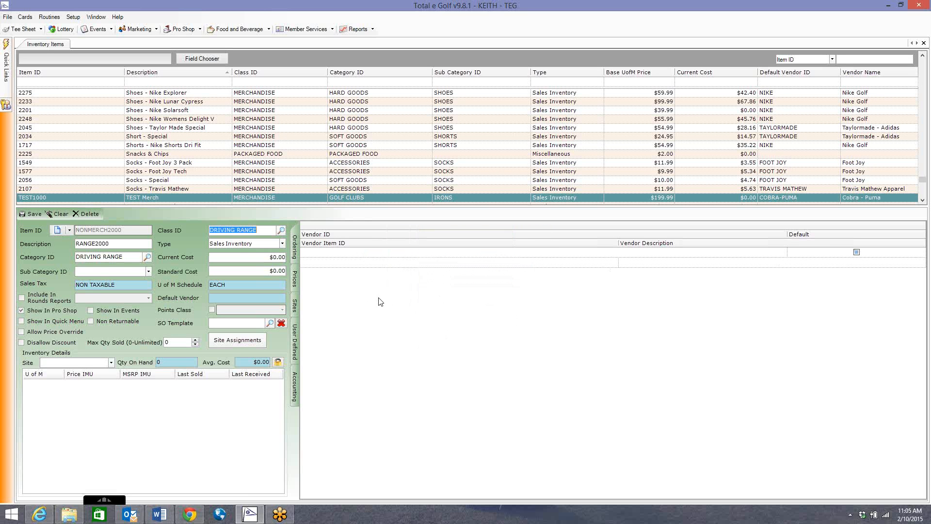
{"action": "left_click", "coordinate": [135, 272]}
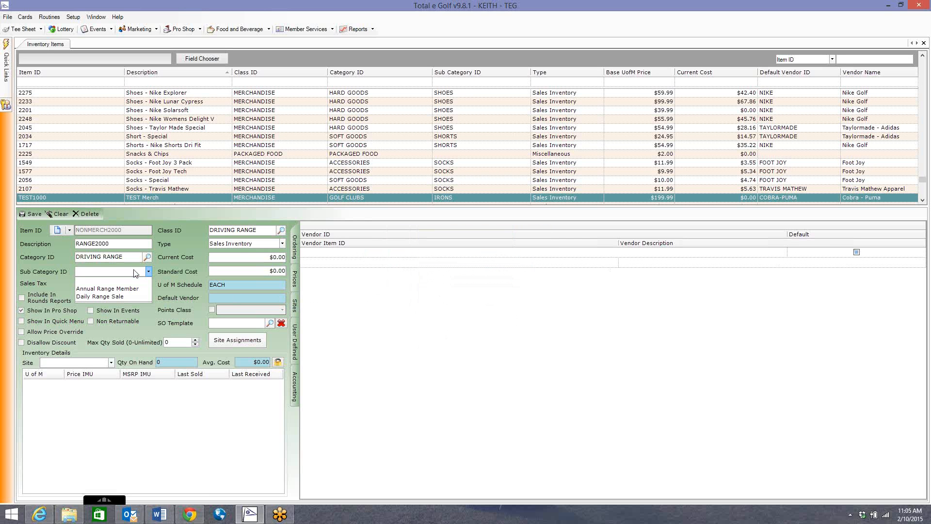
{"action": "left_click", "coordinate": [118, 297]}
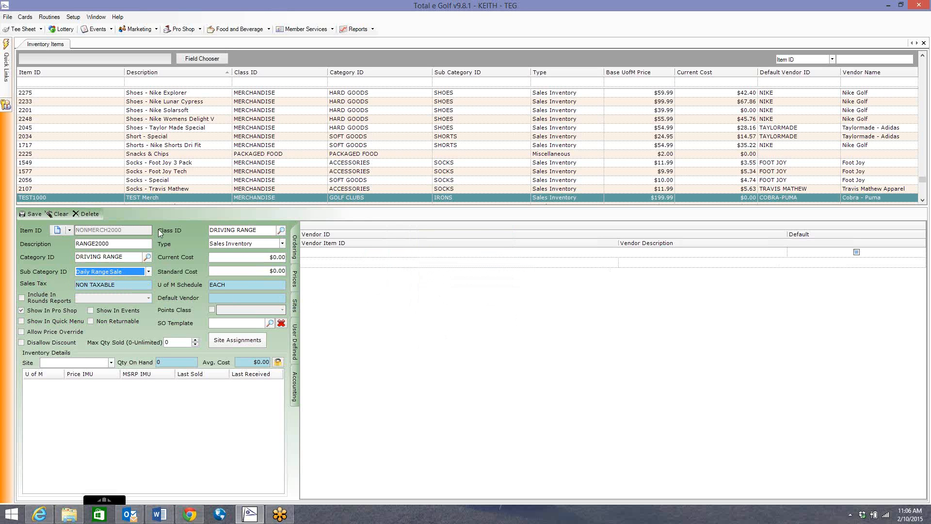
Step: Set the type of the NONMERCH2000 item to Service
{"action": "left_click", "coordinate": [282, 243]}
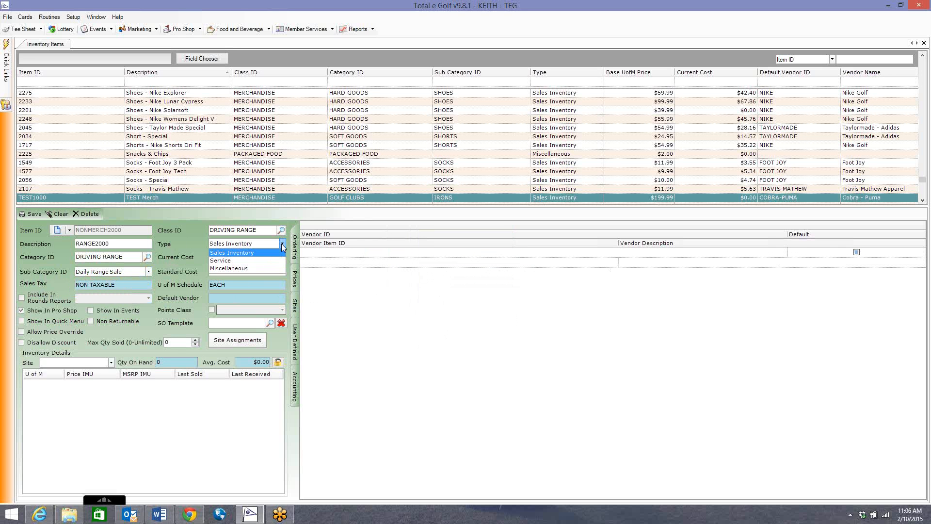
{"action": "left_click", "coordinate": [228, 268]}
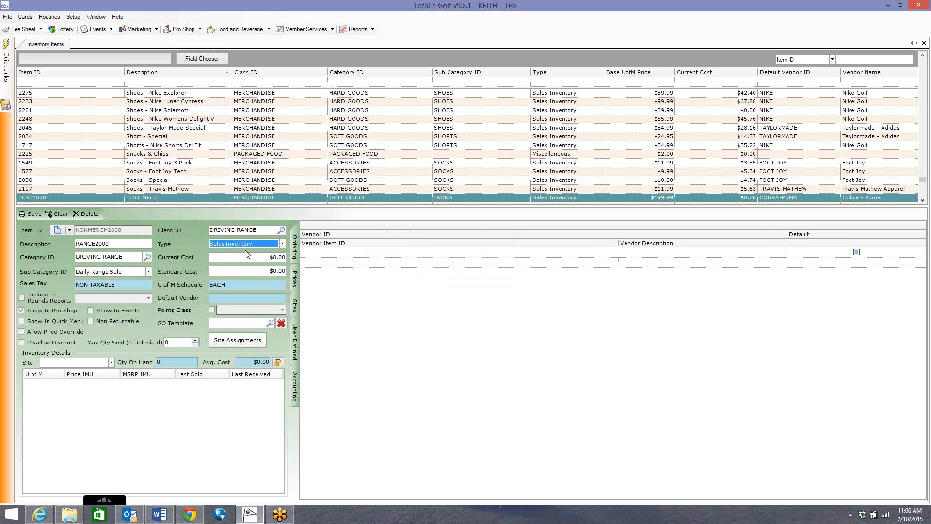
{"action": "left_click", "coordinate": [282, 243]}
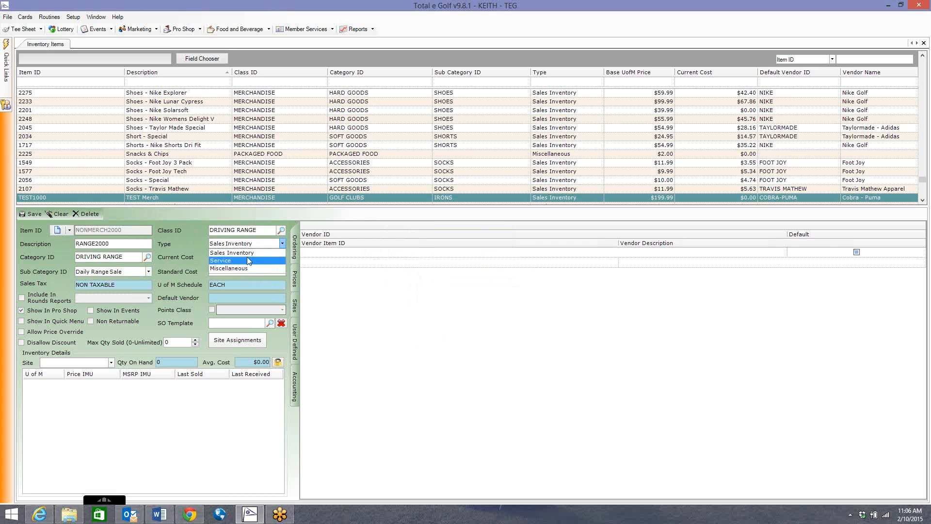
{"action": "left_click", "coordinate": [248, 243]}
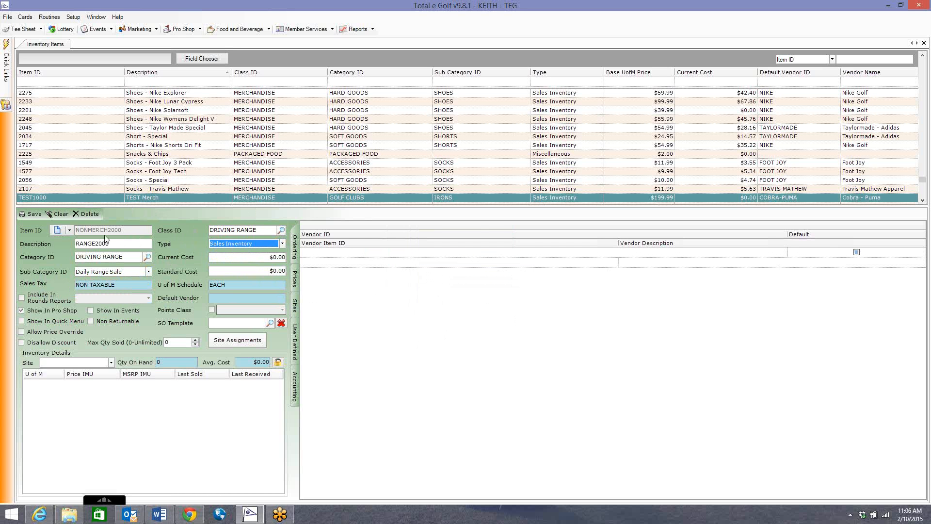
{"action": "left_click", "coordinate": [243, 244]}
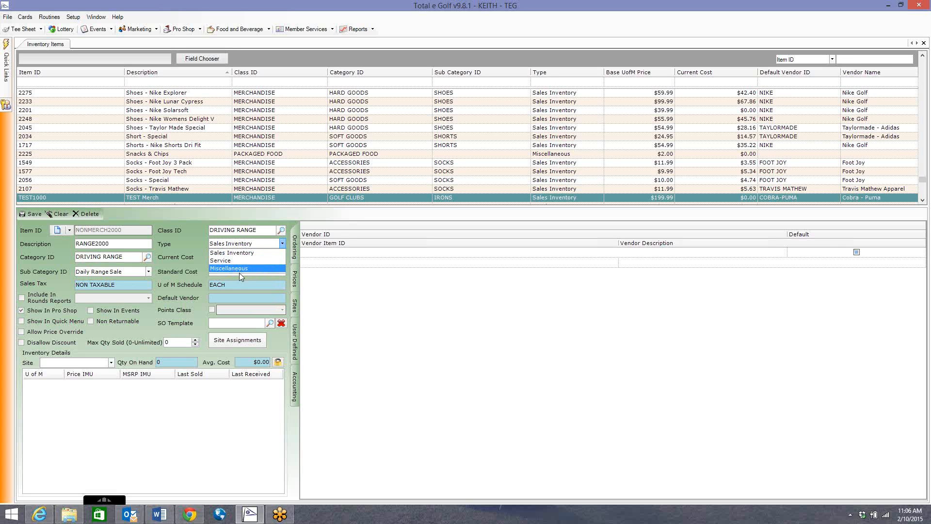
{"action": "left_click", "coordinate": [238, 261]}
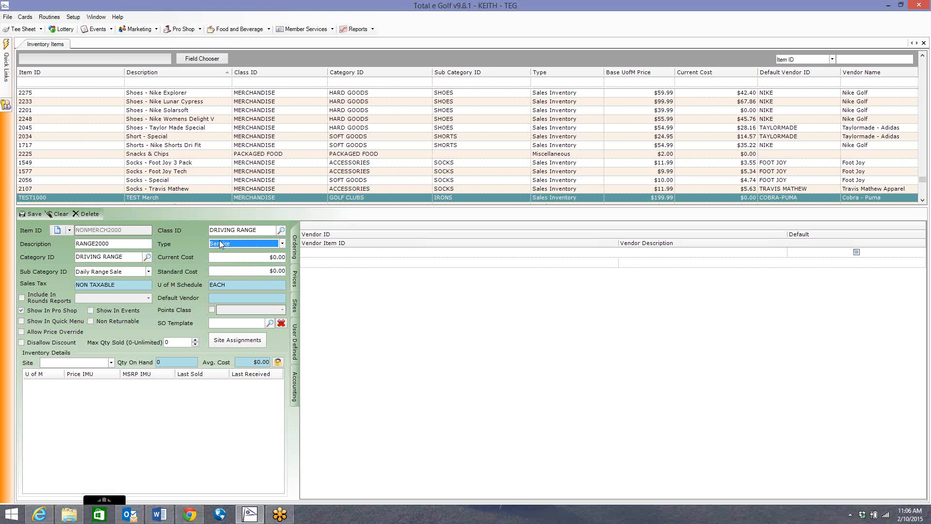
{"action": "left_click", "coordinate": [219, 243]}
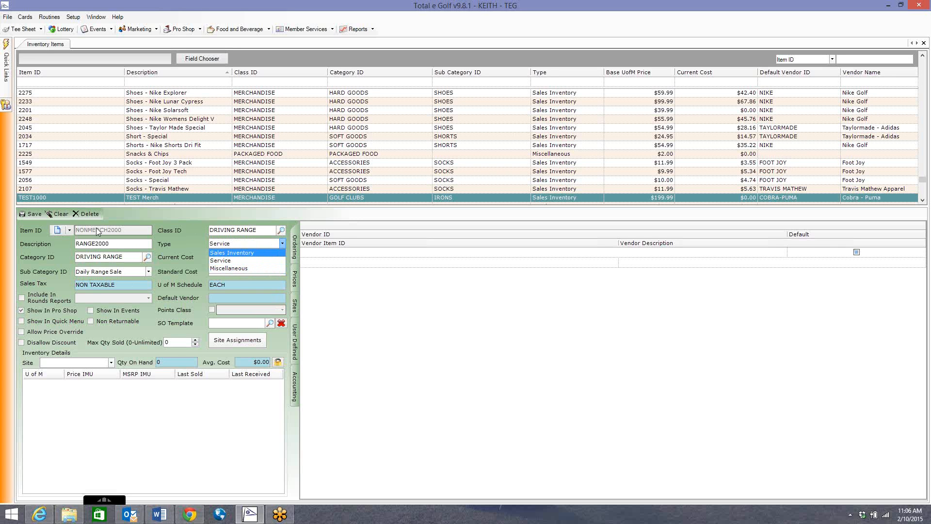
{"action": "left_click", "coordinate": [224, 260]}
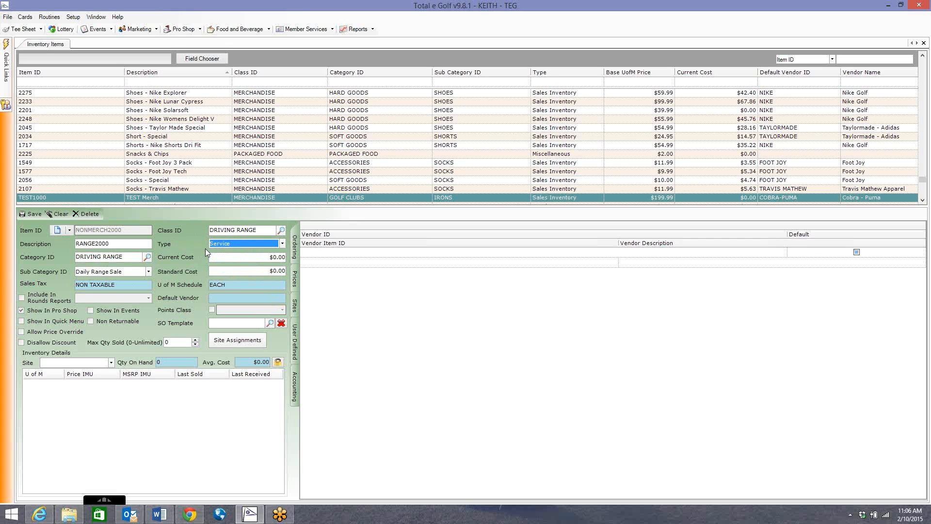
{"action": "left_click", "coordinate": [244, 244]}
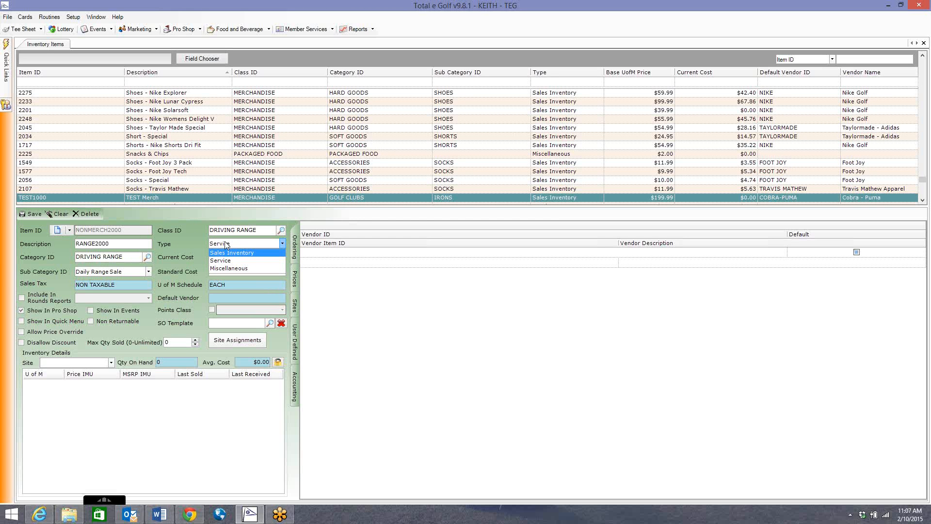
{"action": "left_click", "coordinate": [190, 241]}
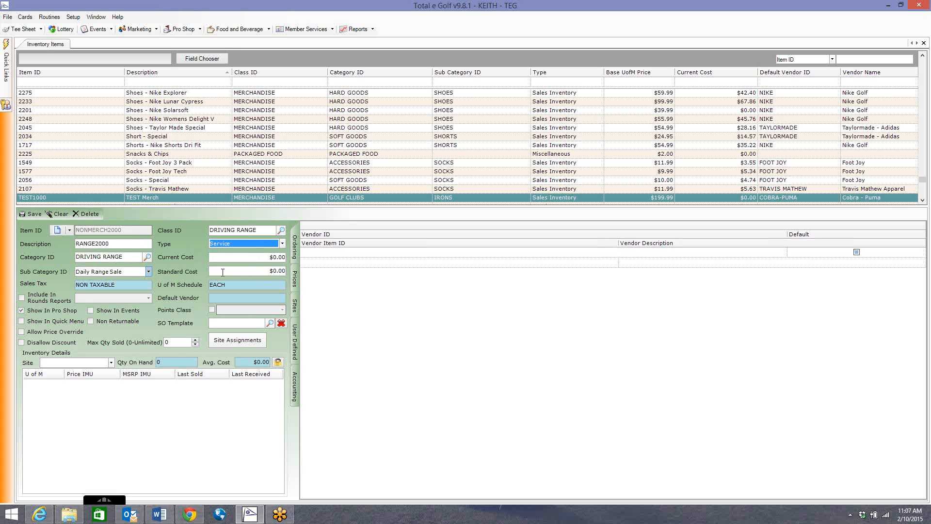
{"action": "left_click", "coordinate": [252, 245]}
{"action": "left_click", "coordinate": [237, 243]}
Step: Enable Show In Quick Menu and Disallow Discount with Allow Price Override off, and assign the item to the PROSHOP site
{"action": "left_click", "coordinate": [45, 320]}
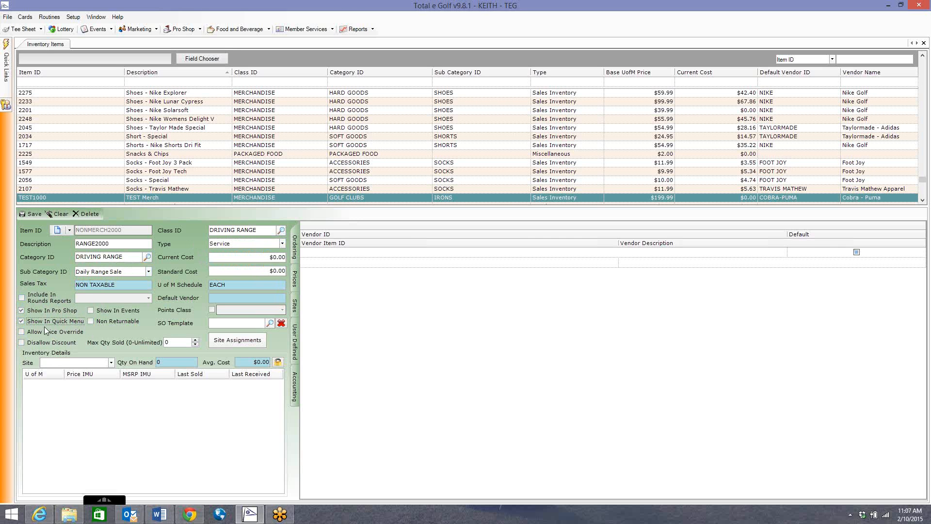
{"action": "left_click", "coordinate": [23, 332]}
{"action": "left_click", "coordinate": [34, 342]}
{"action": "left_click", "coordinate": [37, 332]}
{"action": "left_click", "coordinate": [242, 342]}
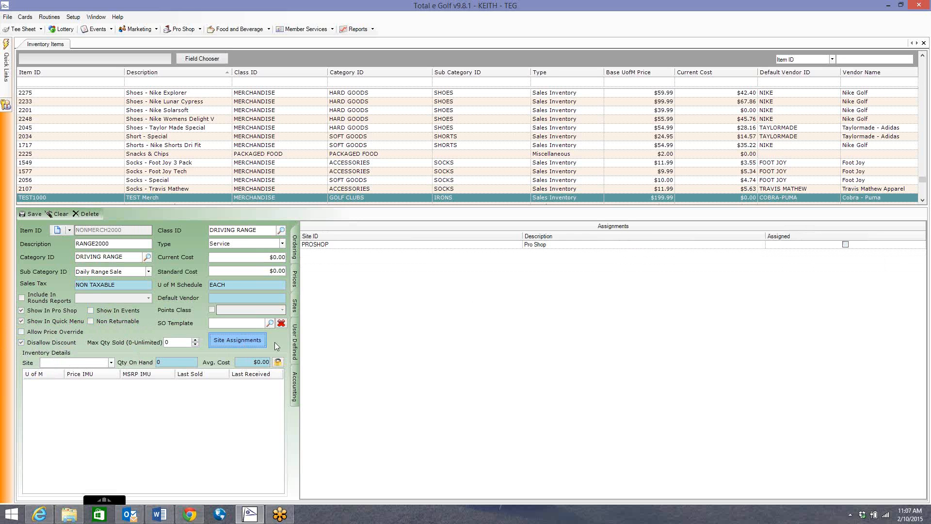
{"action": "left_click", "coordinate": [845, 245]}
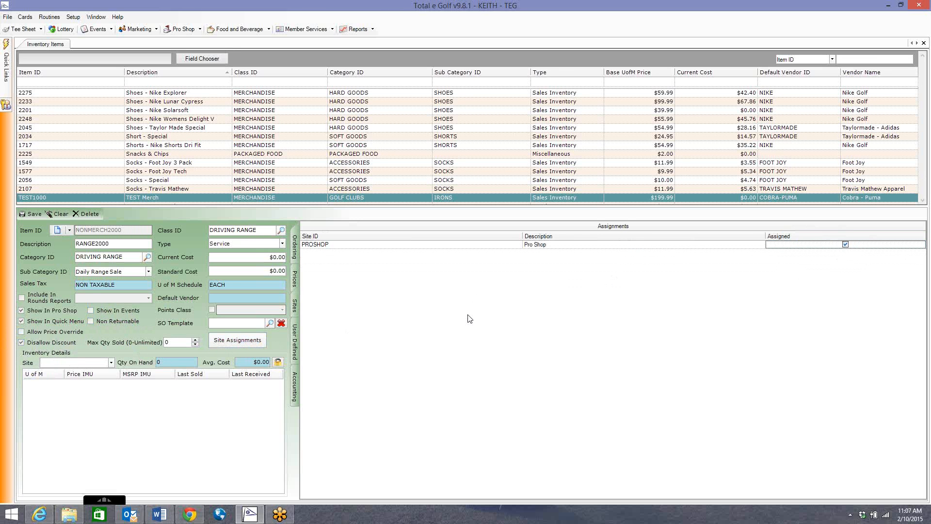
Step: Set the EACH price of the NONMERCH2000 item to 4.00 and enable selling in that unit
{"action": "left_click", "coordinate": [294, 280]}
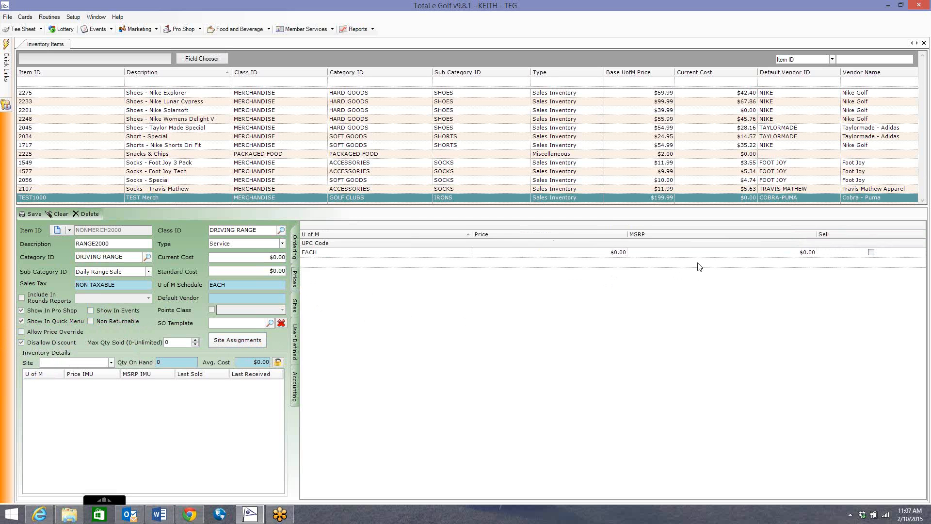
{"action": "left_click", "coordinate": [577, 252]}
{"action": "type", "text": "4.00"}
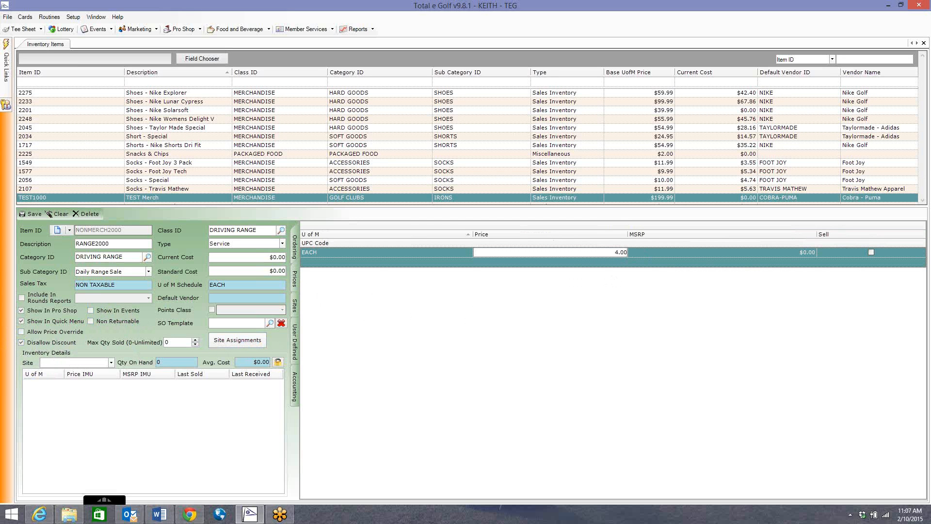
{"action": "left_click", "coordinate": [871, 252]}
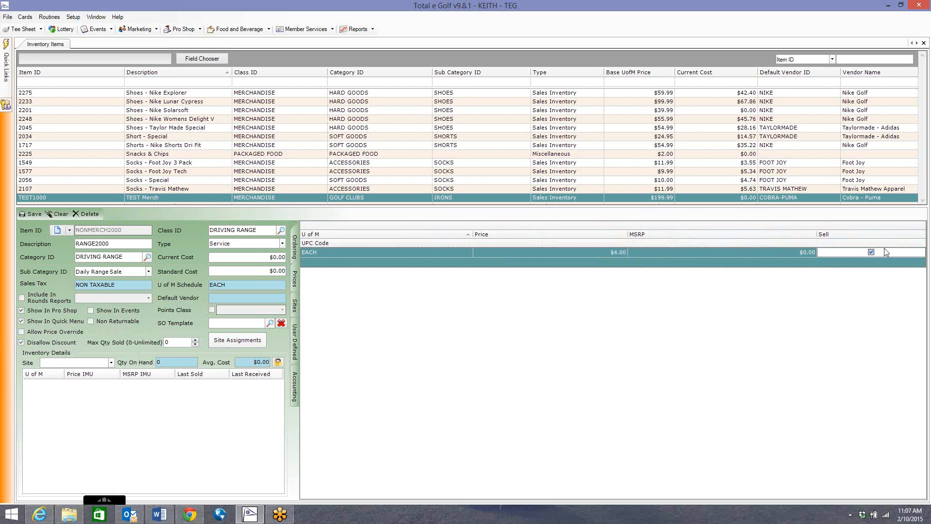
Step: Check the item's ordering, user-defined, accounting and price details, and save the NONMERCH2000 item
{"action": "left_click", "coordinate": [295, 248]}
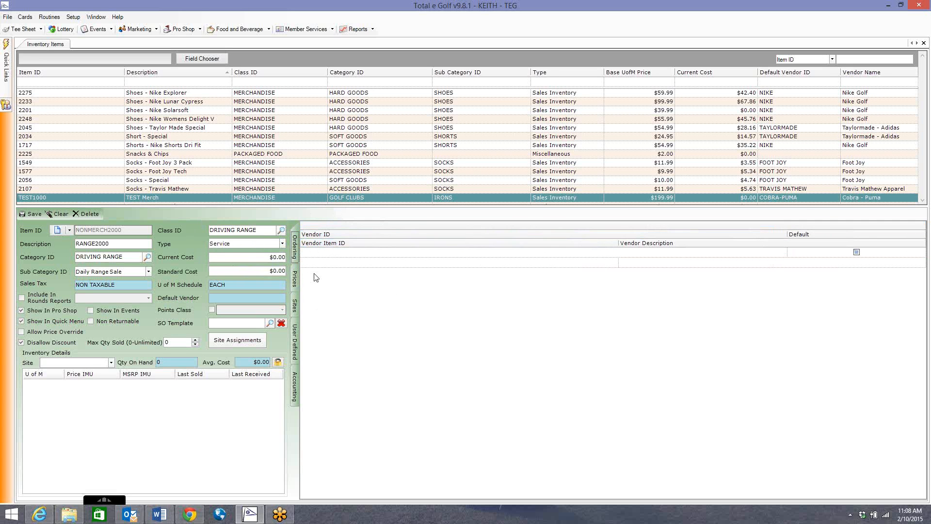
{"action": "left_click", "coordinate": [297, 351]}
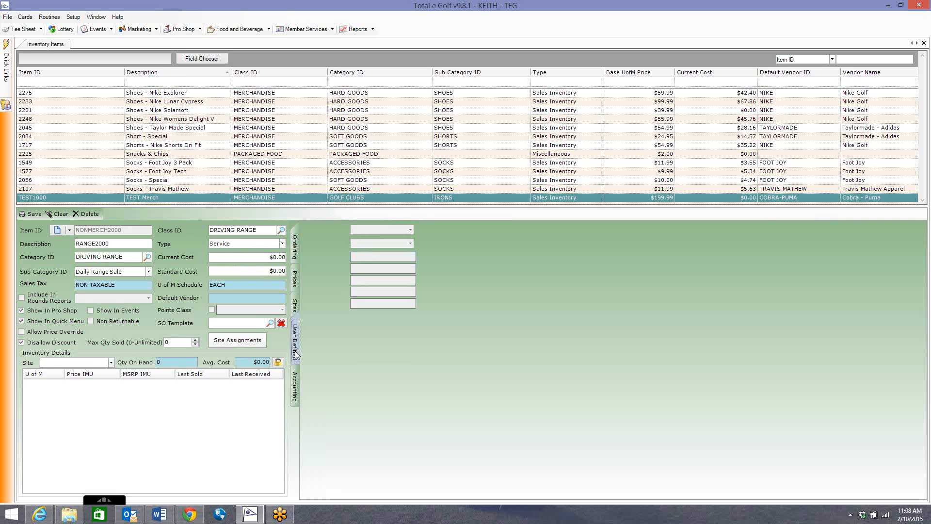
{"action": "left_click", "coordinate": [297, 388]}
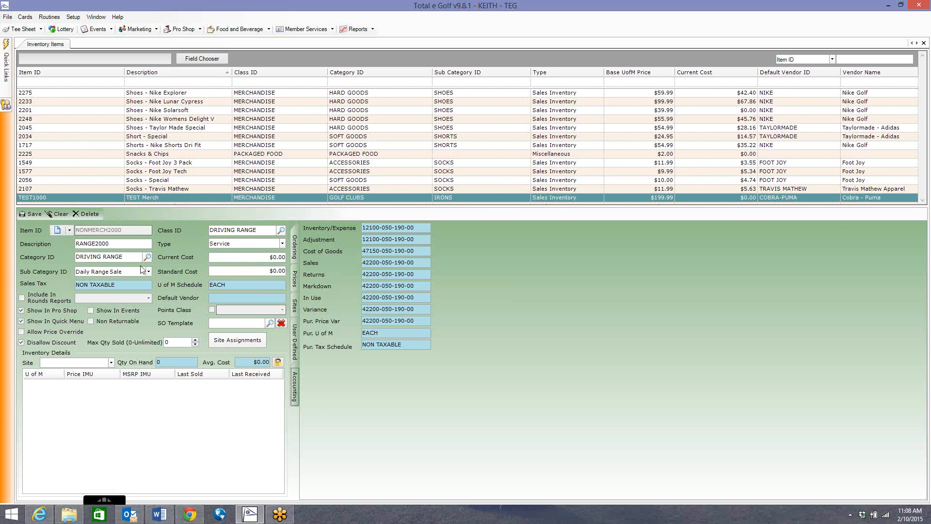
{"action": "left_click", "coordinate": [294, 279]}
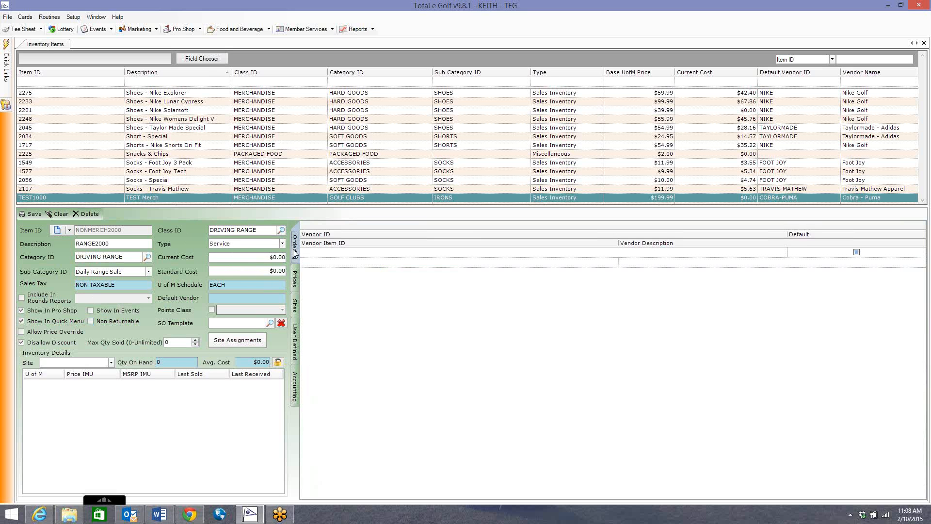
{"action": "left_click", "coordinate": [29, 214]}
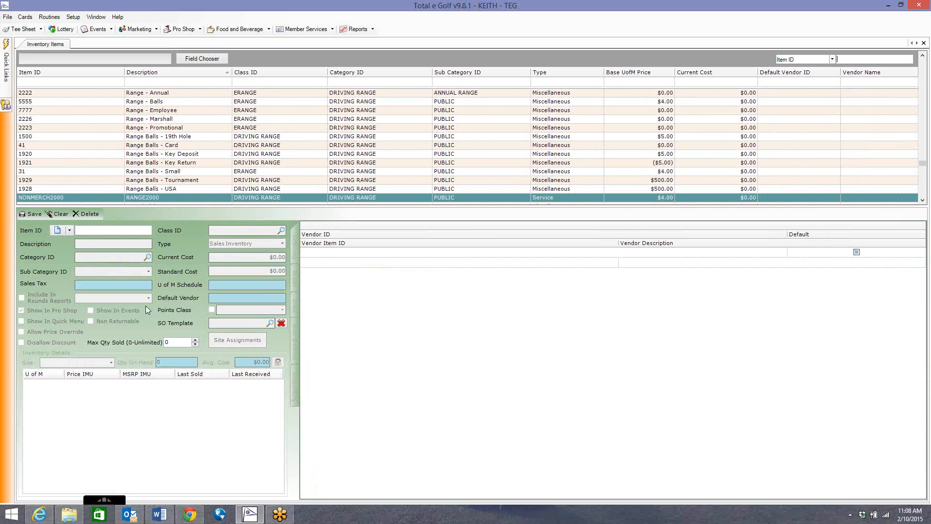
Step: Open the saved NONMERCH2000 item from the inventory list and delete it
{"action": "left_click", "coordinate": [220, 199]}
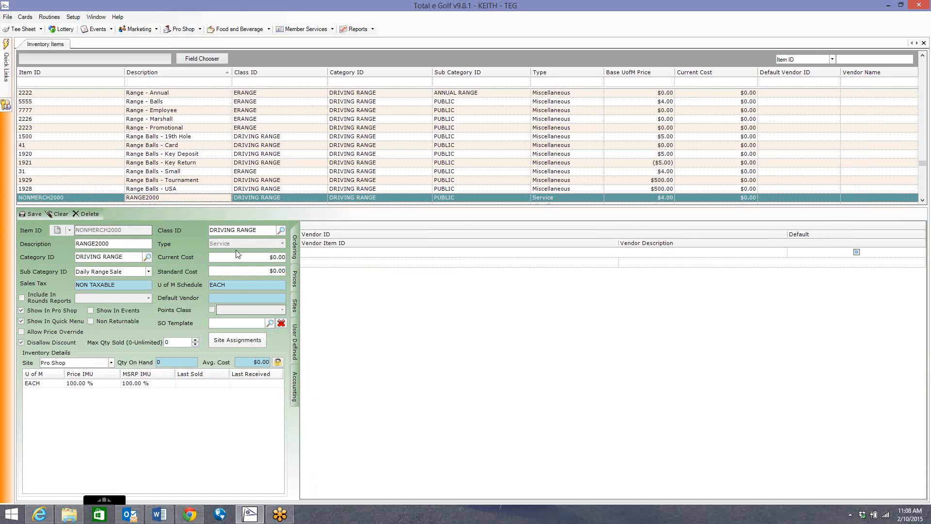
{"action": "left_click", "coordinate": [88, 214]}
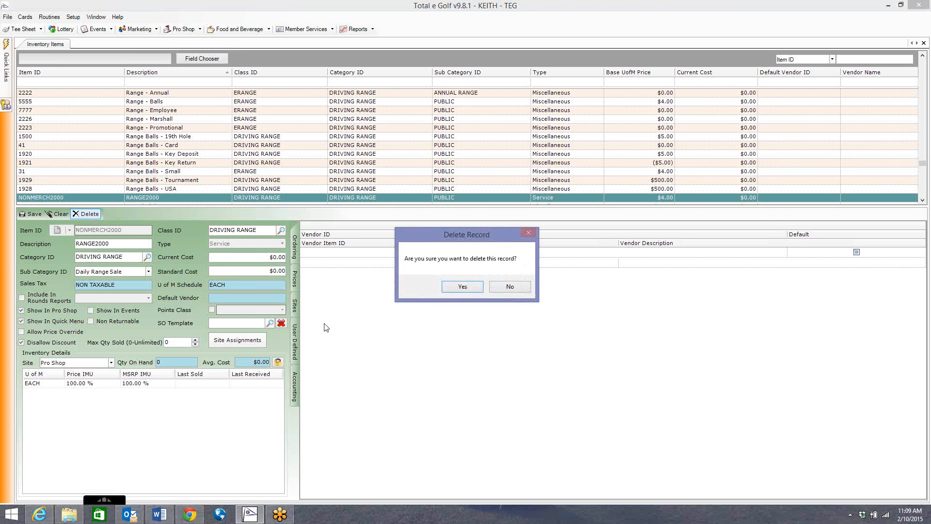
{"action": "left_click", "coordinate": [467, 289]}
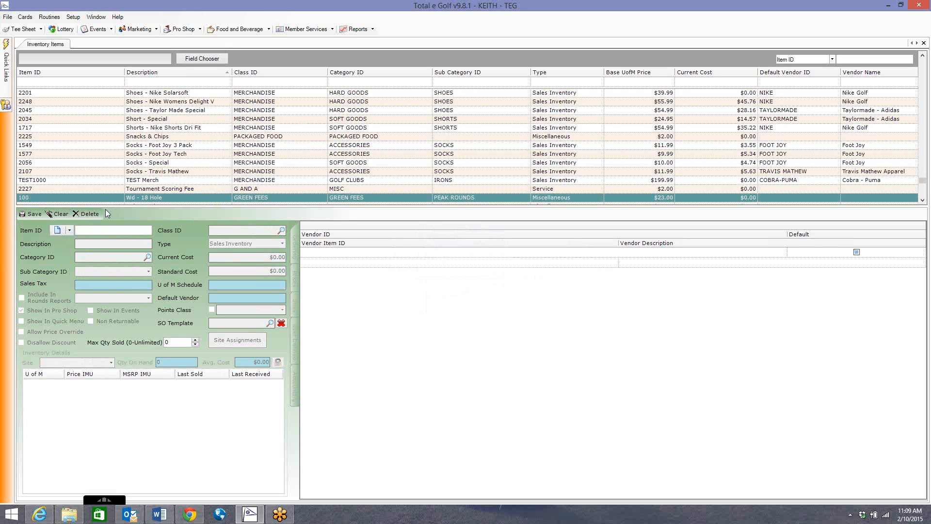
Step: Enter the deleted item ID NONMERCH2000 again and restore the item
{"action": "type", "text": "ONMERCH2000"}
{"action": "key", "text": "Tab"}
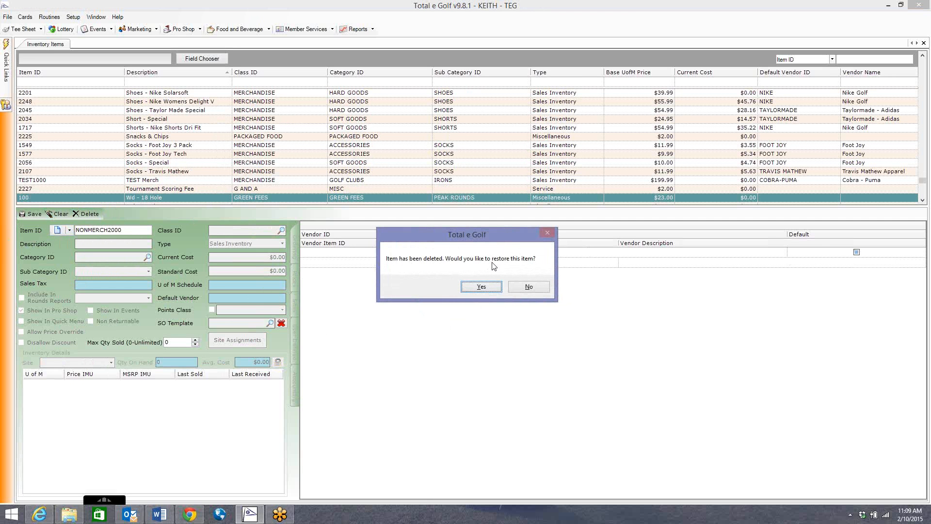
{"action": "left_click", "coordinate": [486, 289]}
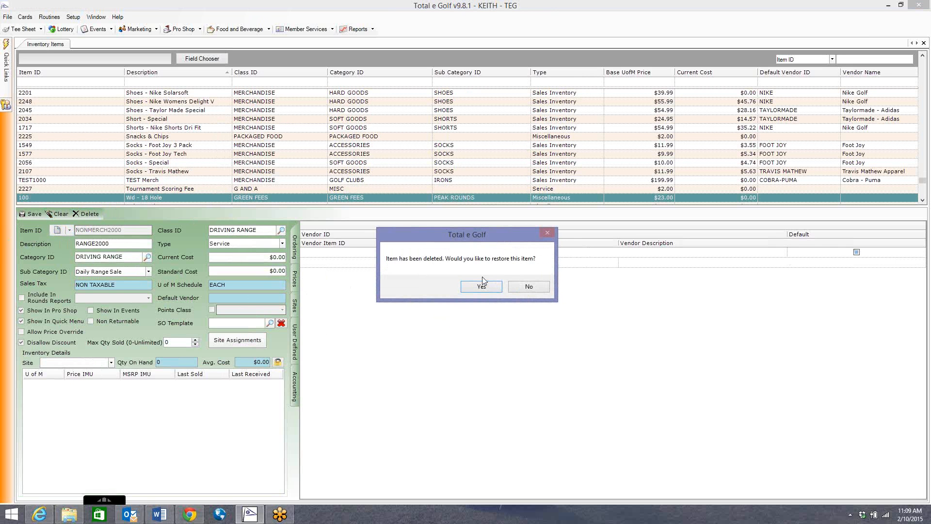
{"action": "left_click", "coordinate": [491, 288]}
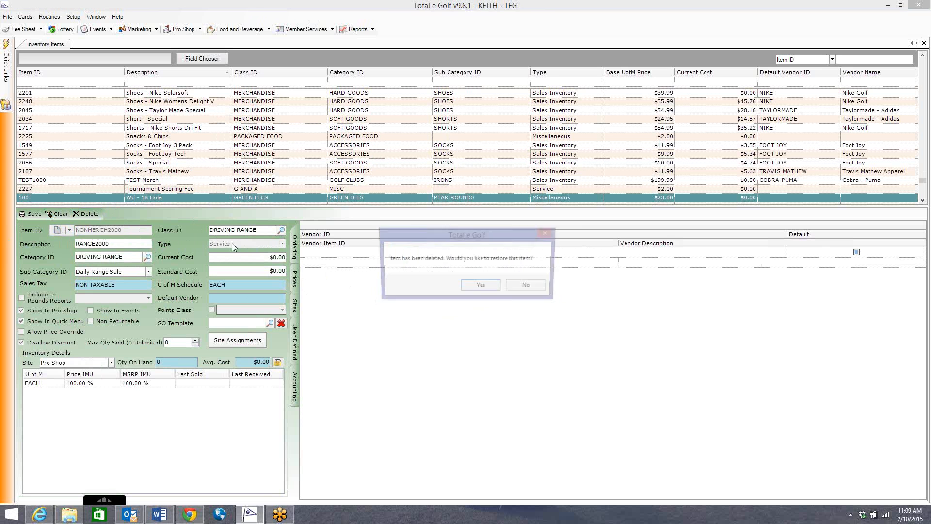
{"action": "left_click", "coordinate": [467, 288]}
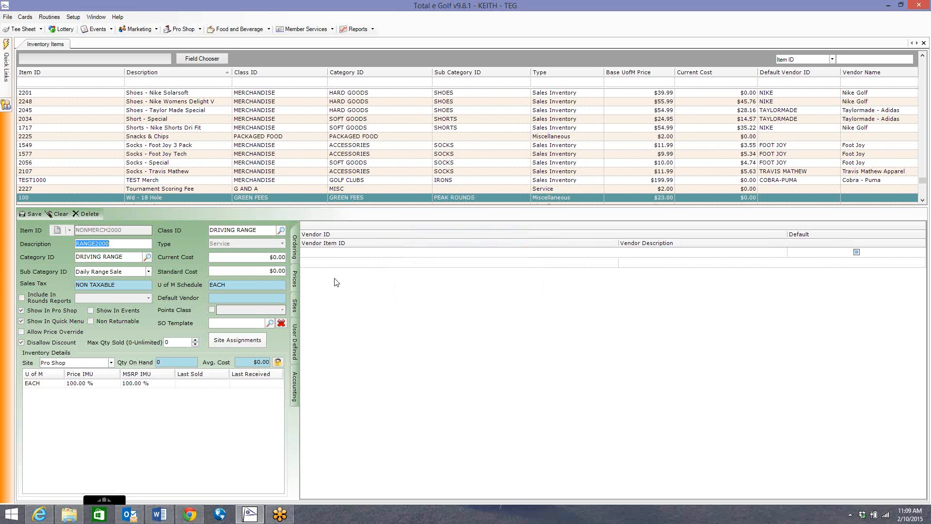
Step: Delete the restored NONMERCH2000 item again
{"action": "left_click", "coordinate": [83, 214]}
{"action": "left_click", "coordinate": [455, 286]}
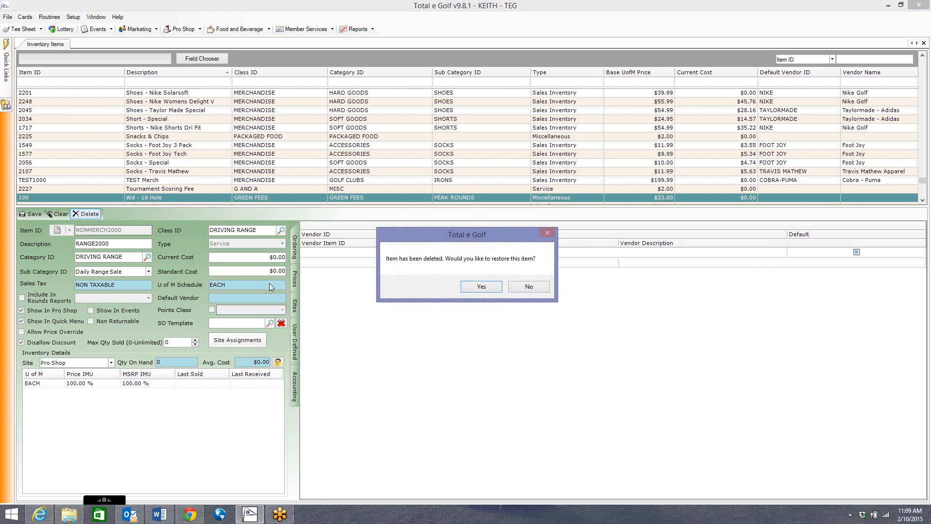
{"action": "left_click", "coordinate": [476, 287]}
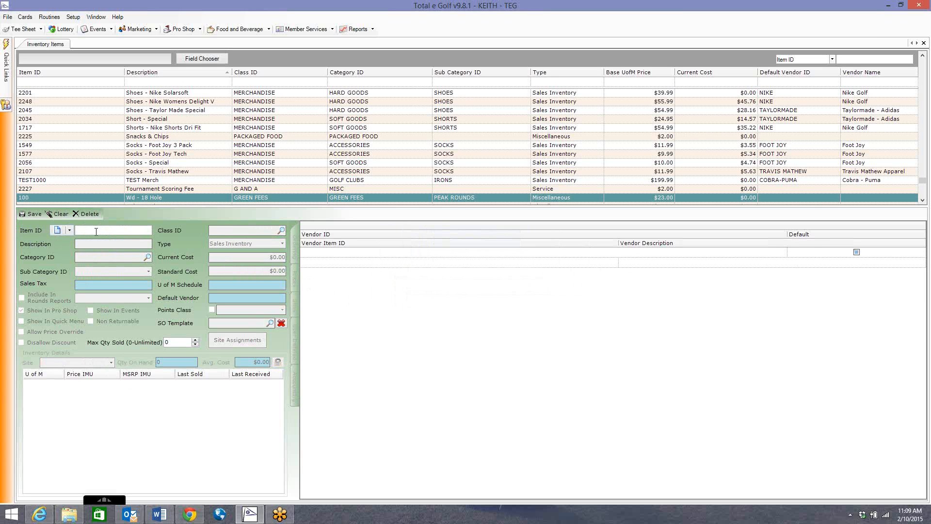
{"action": "type", "text": "NONMERCH2001"}
{"action": "key", "text": "Tab"}
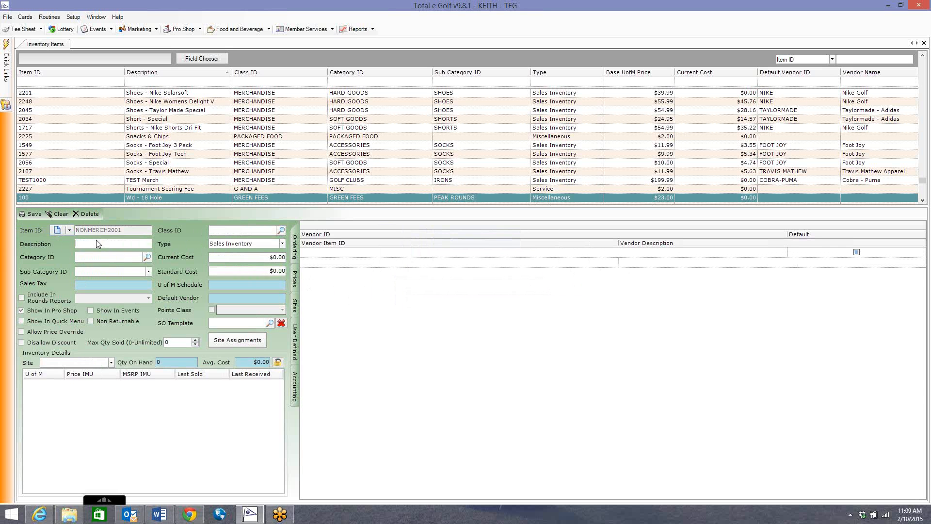
{"action": "left_click", "coordinate": [242, 244]}
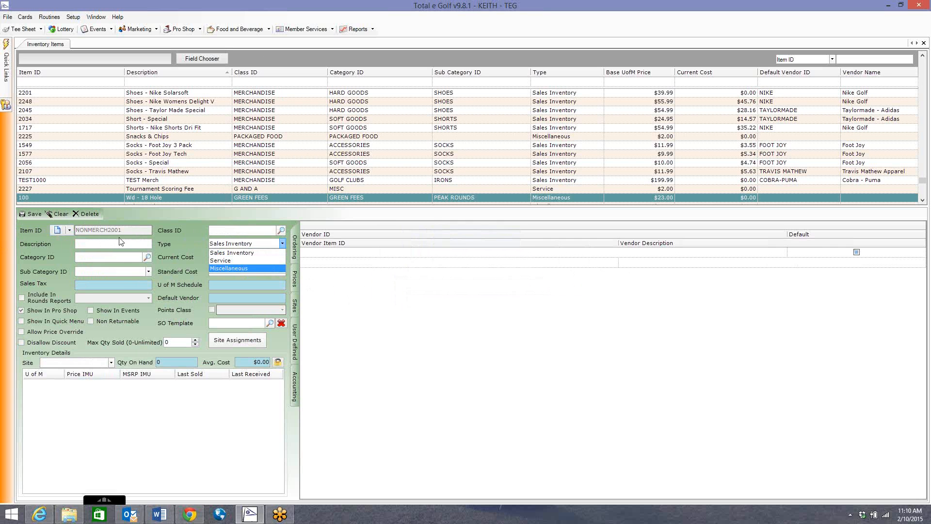
{"action": "left_click", "coordinate": [219, 236]}
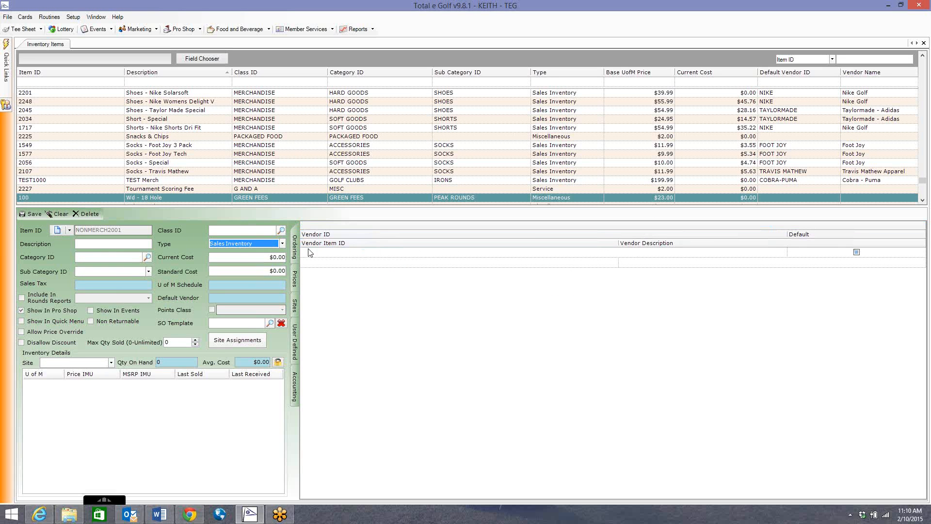
{"action": "left_click", "coordinate": [86, 213]}
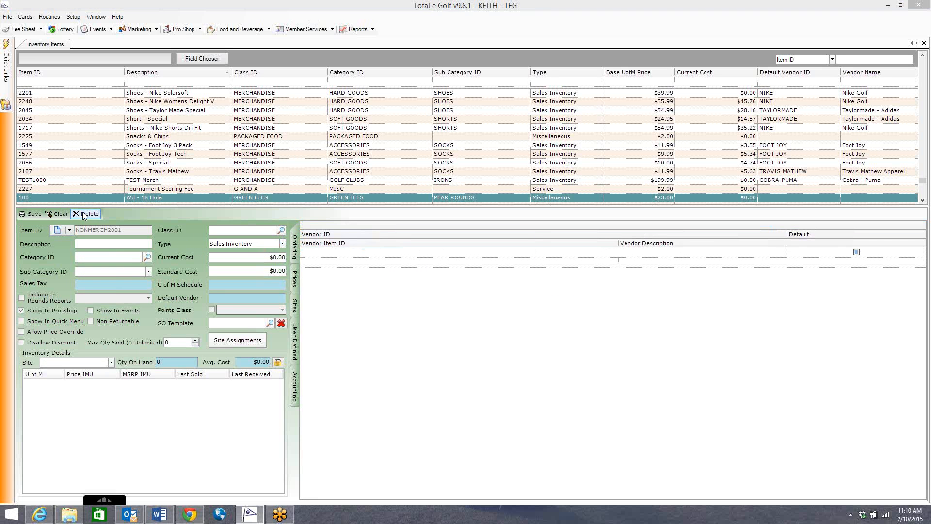
{"action": "left_click", "coordinate": [462, 286]}
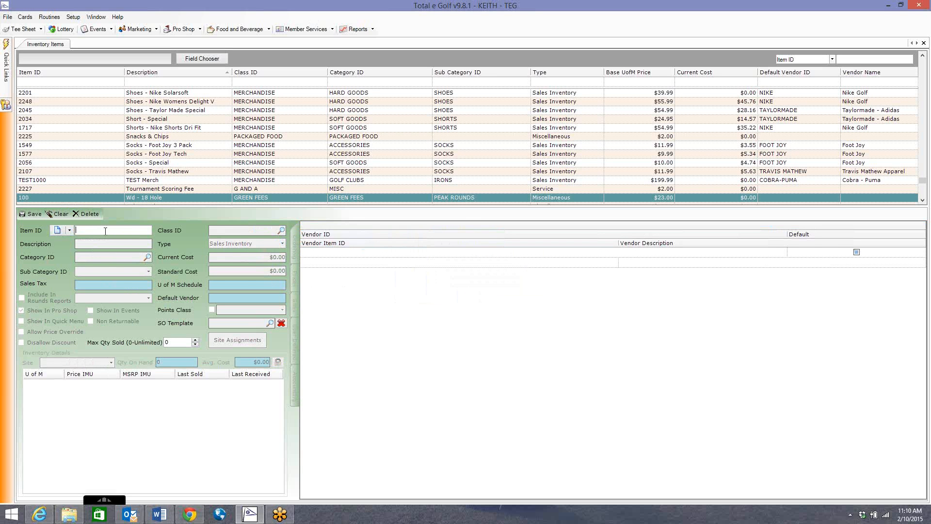
Step: Create a new item with the ID SALES1000 and the description Balls - Titleist
{"action": "type", "text": "SALES1000"}
{"action": "key", "text": "Tab"}
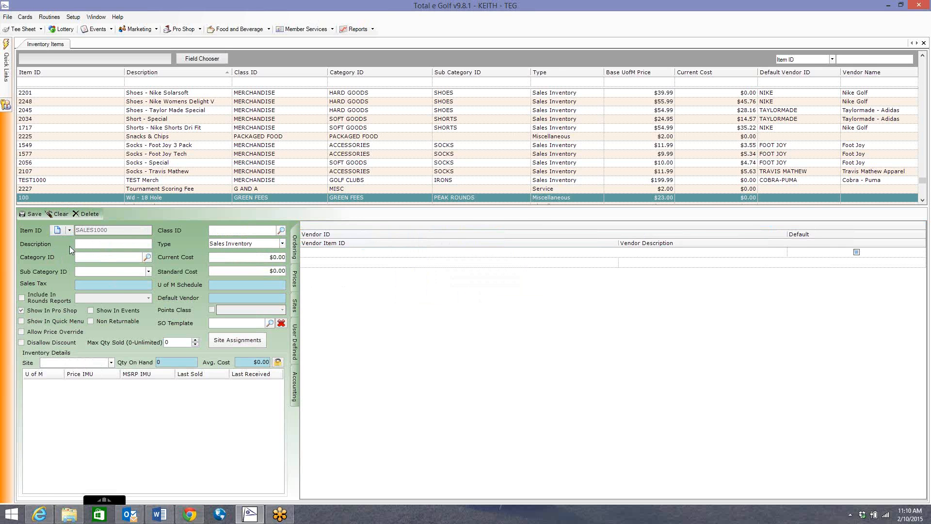
{"action": "type", "text": "Bal"}
{"action": "type", "text": "ls - Si"}
Step: Assign SALES1000 to the MERCHANDISE class, rolling down its details, and set its category to BALLS with a blank sub category
{"action": "left_click", "coordinate": [280, 230]}
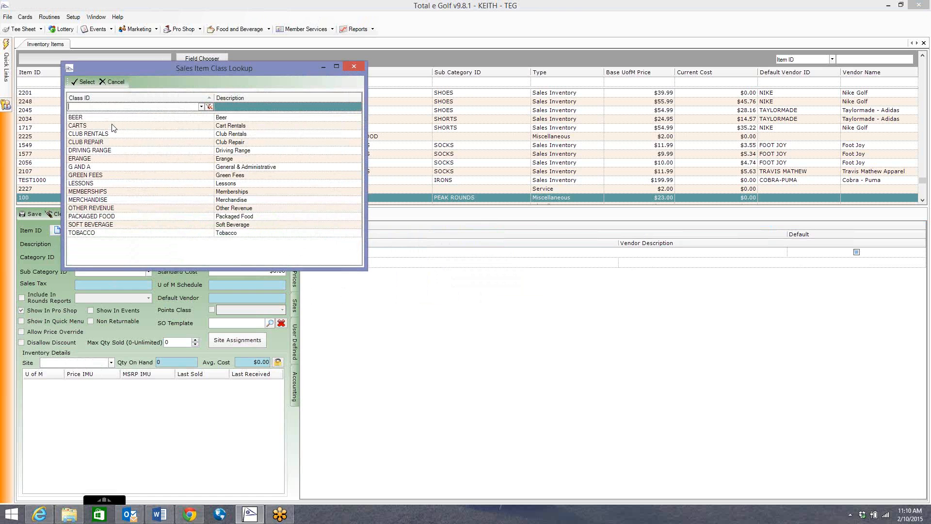
{"action": "double_click", "coordinate": [99, 200]}
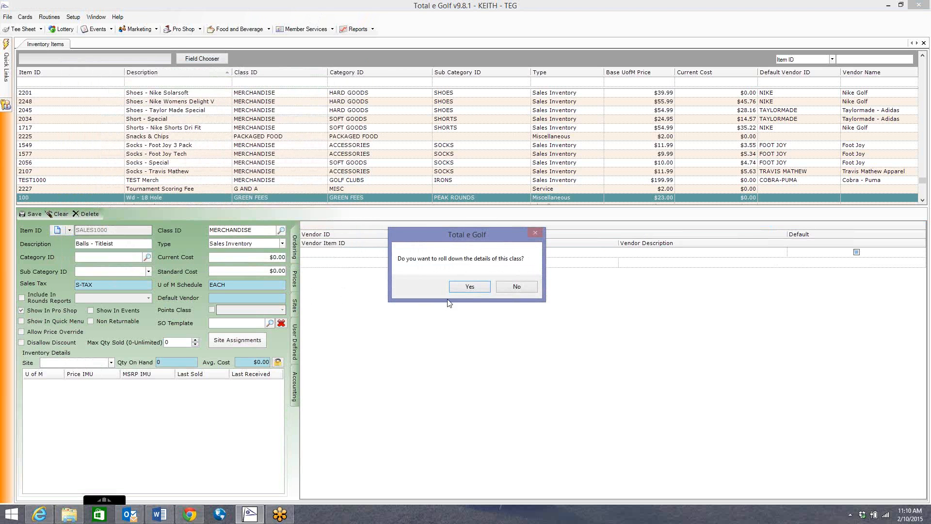
{"action": "left_click", "coordinate": [463, 287]}
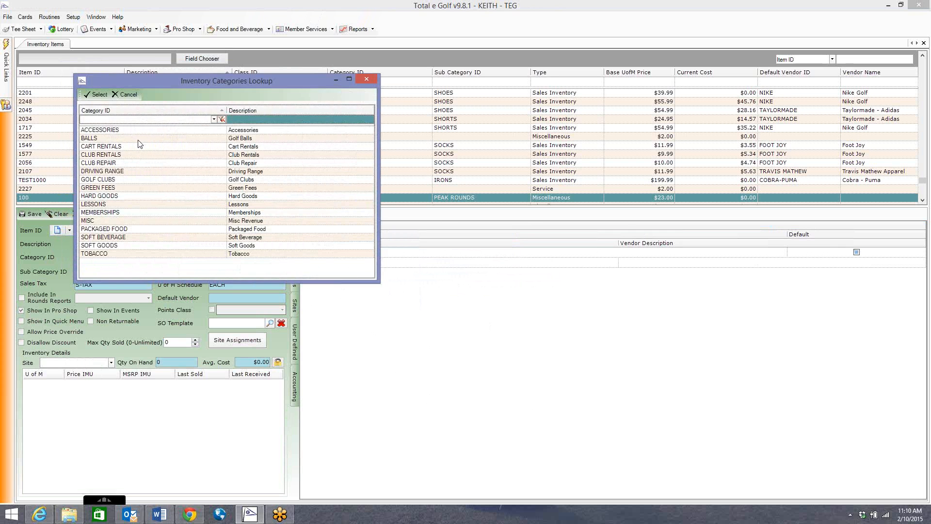
{"action": "double_click", "coordinate": [139, 139]}
{"action": "left_click", "coordinate": [98, 272]}
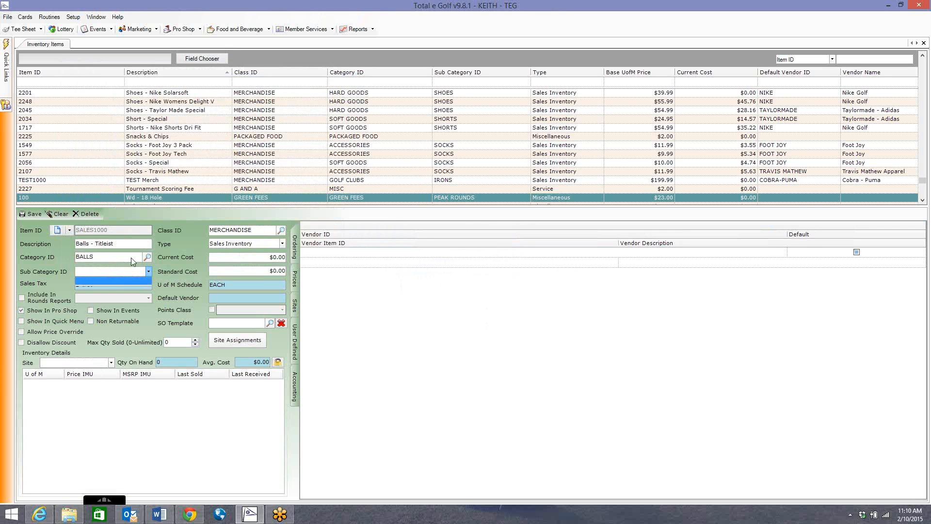
{"action": "left_click", "coordinate": [71, 269]}
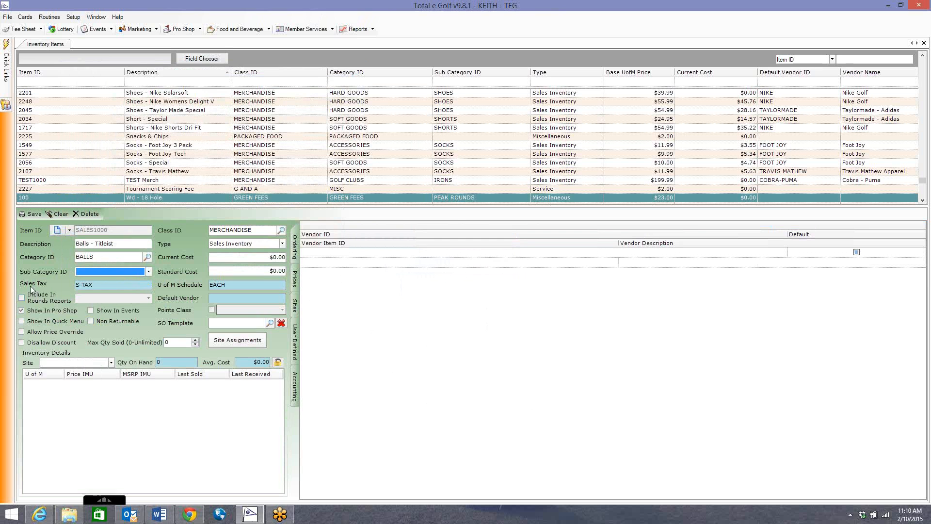
Step: Enable Show In Quick Menu and Allow Price Override for SALES1000, and assign the item to the PROSHOP site
{"action": "left_click", "coordinate": [39, 321]}
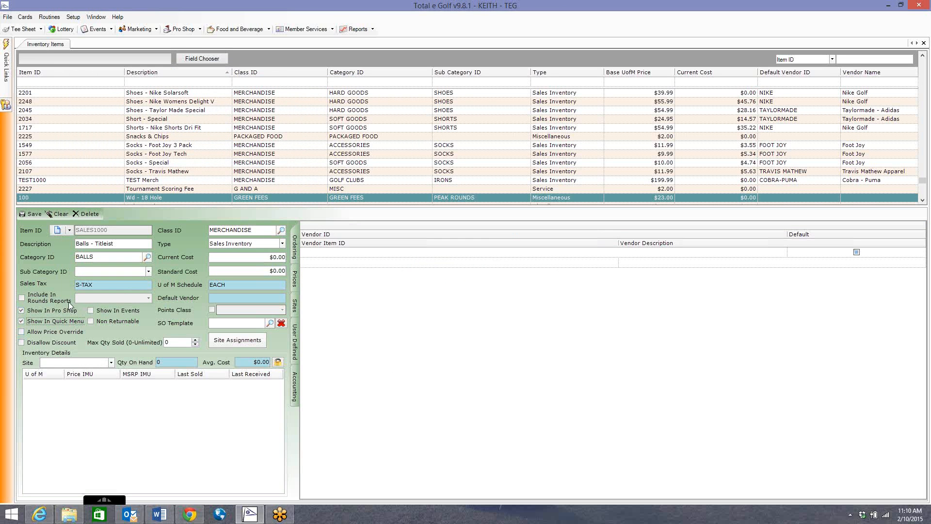
{"action": "left_click", "coordinate": [48, 332]}
{"action": "left_click", "coordinate": [237, 342]}
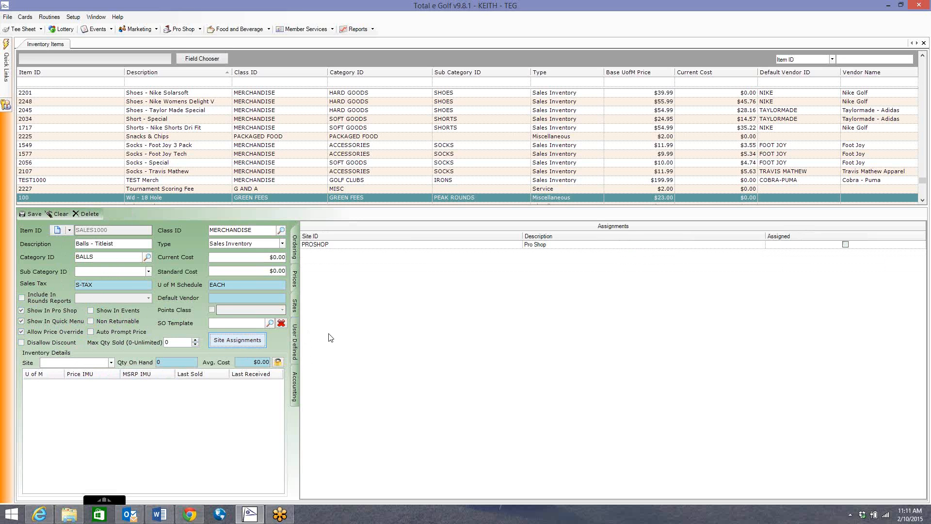
{"action": "left_click", "coordinate": [845, 245]}
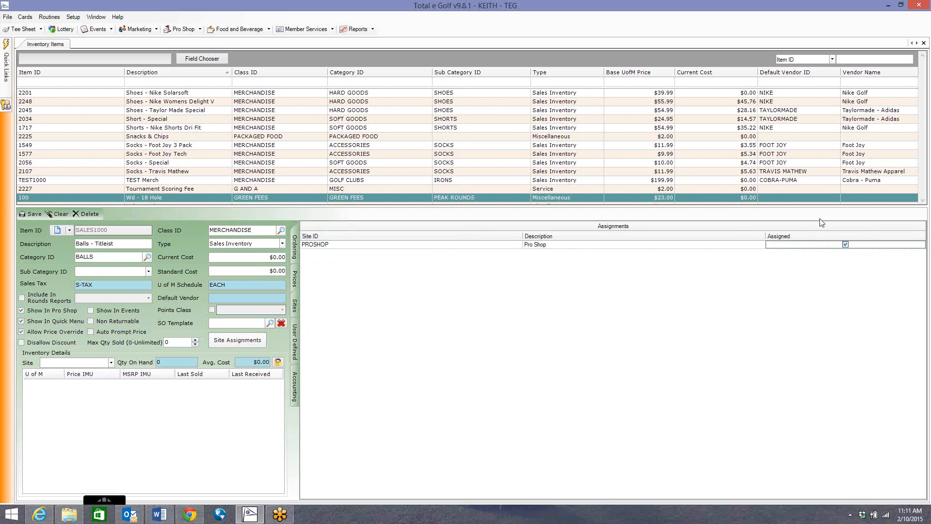
Step: Enable selling SALES1000 by EACH and set its price to 9.99
{"action": "left_click", "coordinate": [294, 283]}
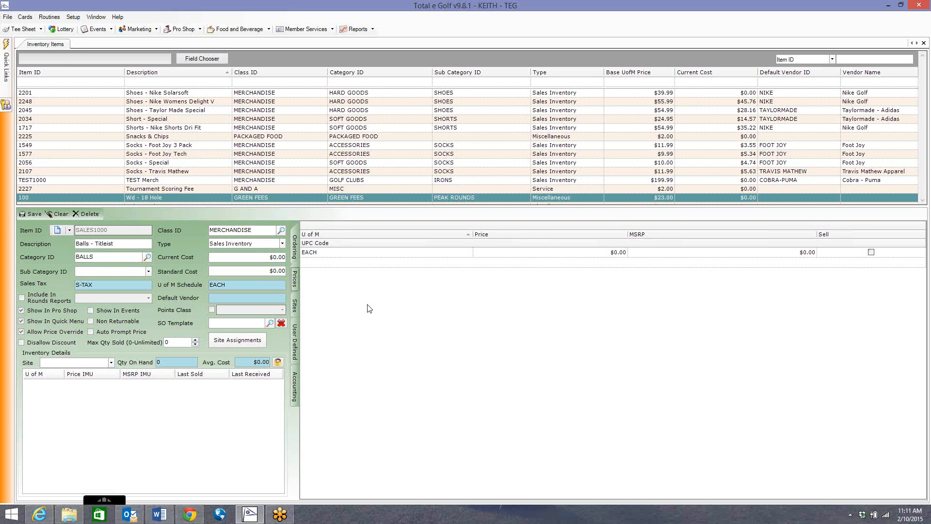
{"action": "left_click", "coordinate": [871, 252]}
{"action": "left_click", "coordinate": [617, 253]}
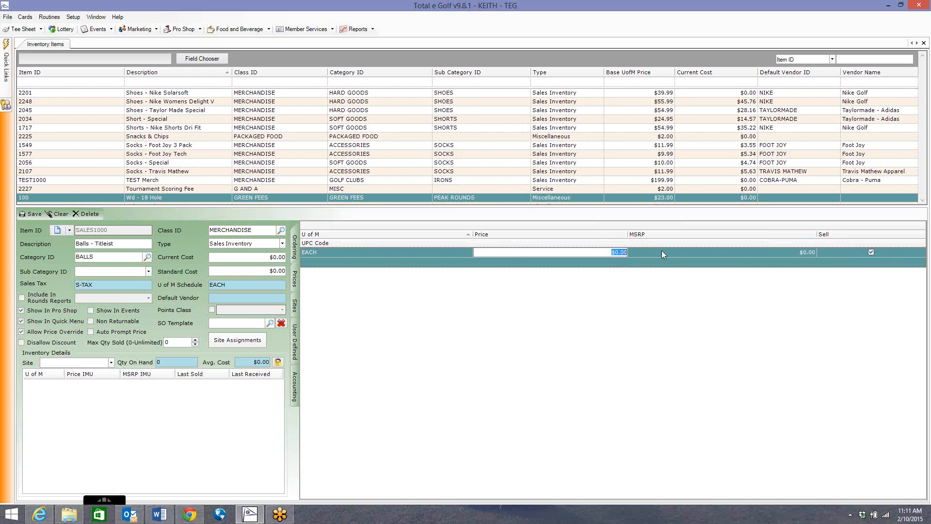
{"action": "type", "text": "9.99"}
{"action": "left_click", "coordinate": [761, 252]}
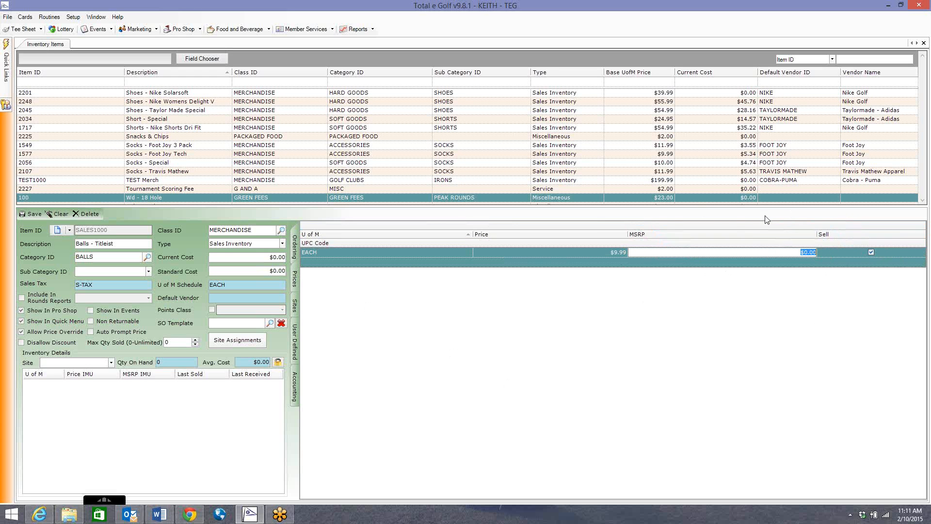
Step: Add TITLEIST as the ordering vendor for SALES1000 with vendor item ID 4, and mark it as the default vendor
{"action": "left_click", "coordinate": [294, 253]}
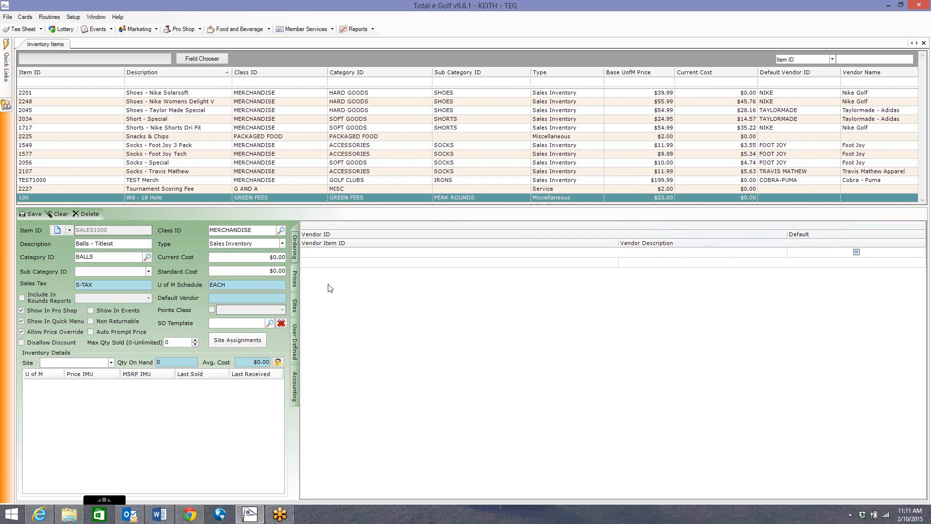
{"action": "left_click", "coordinate": [354, 256]}
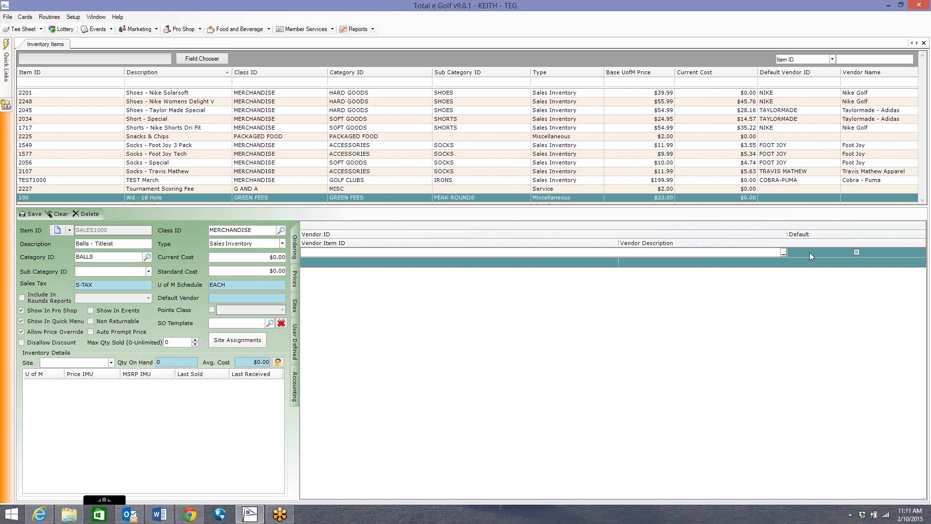
{"action": "left_click", "coordinate": [783, 252]}
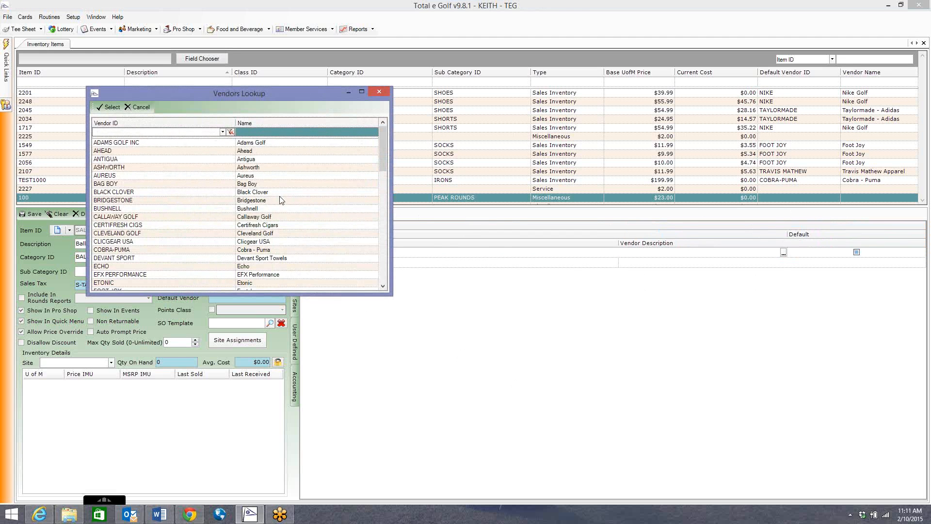
{"action": "scroll", "coordinate": [151, 174], "scroll_direction": "down", "scroll_amount": 8}
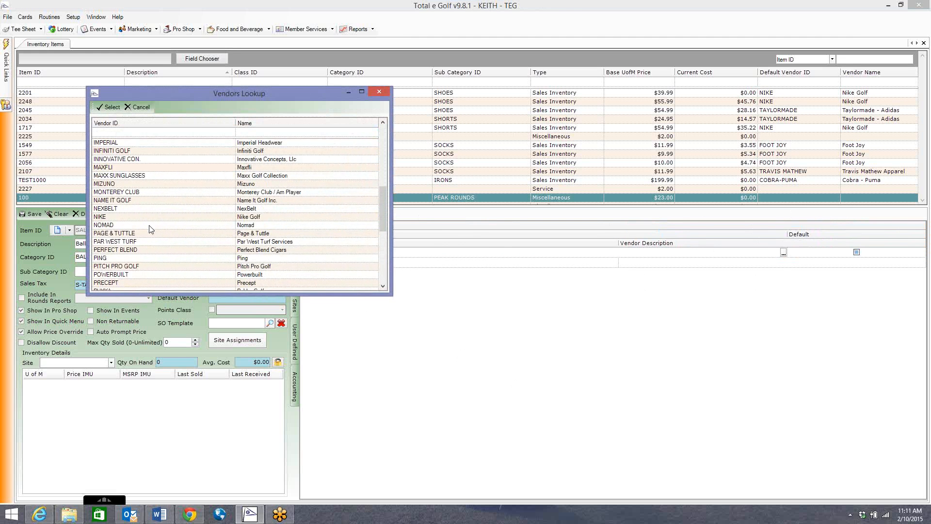
{"action": "scroll", "coordinate": [149, 243], "scroll_direction": "down", "scroll_amount": 5}
{"action": "double_click", "coordinate": [139, 266]}
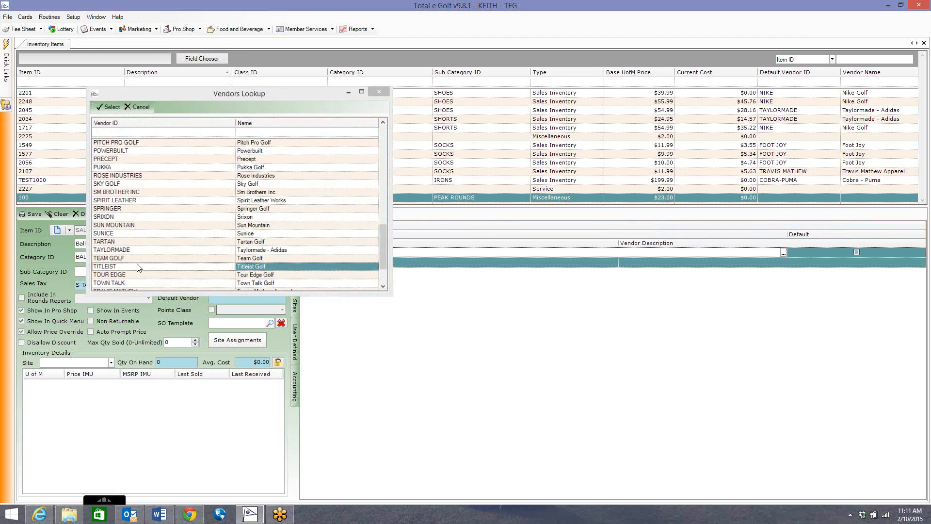
{"action": "left_click", "coordinate": [333, 265]}
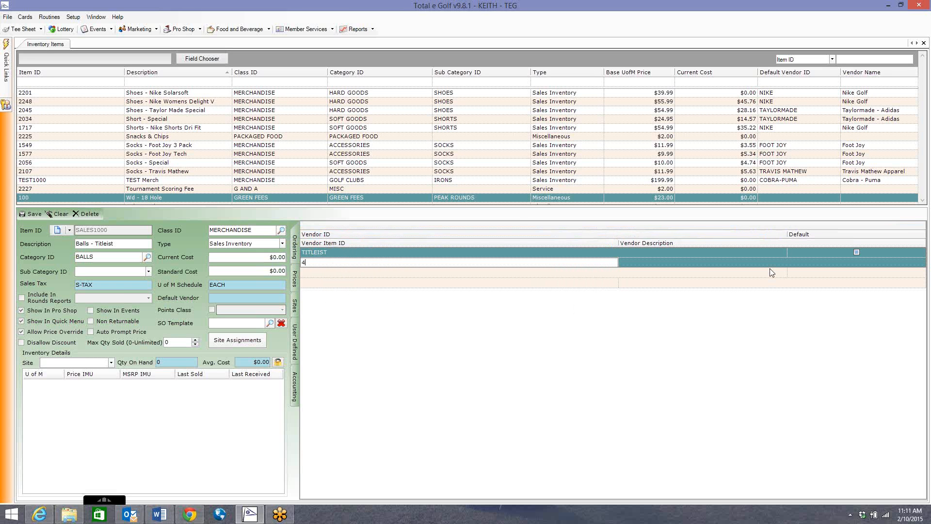
{"action": "left_click", "coordinate": [856, 251]}
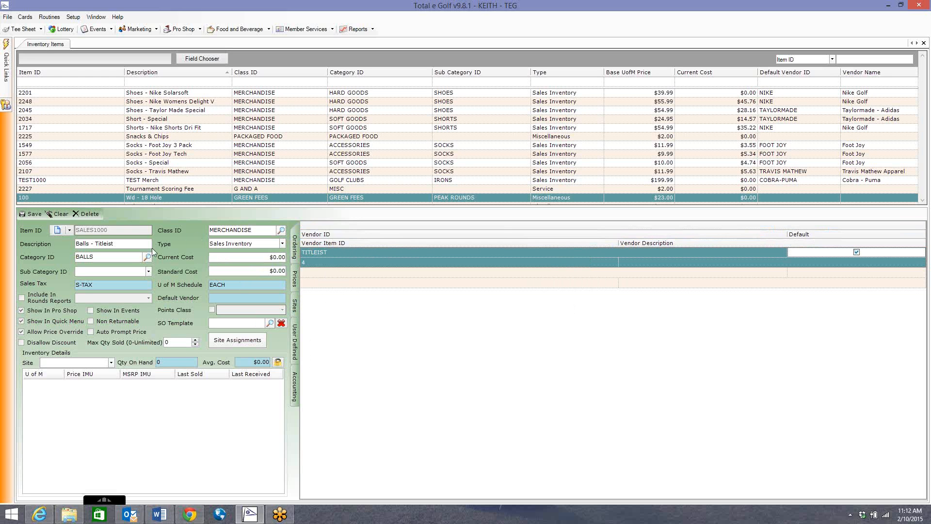
Step: Select Sales Inventory as the type of SALES1000 and save the item
{"action": "left_click", "coordinate": [232, 243]}
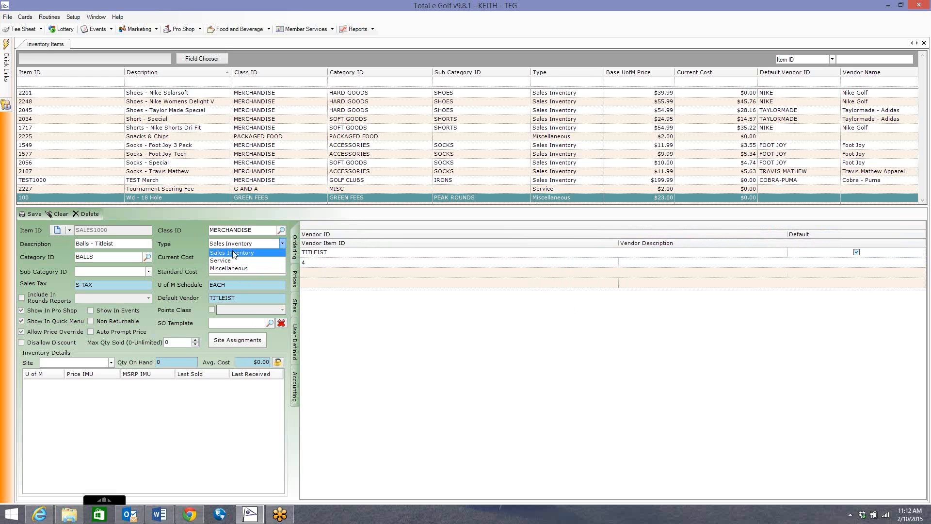
{"action": "left_click", "coordinate": [234, 253]}
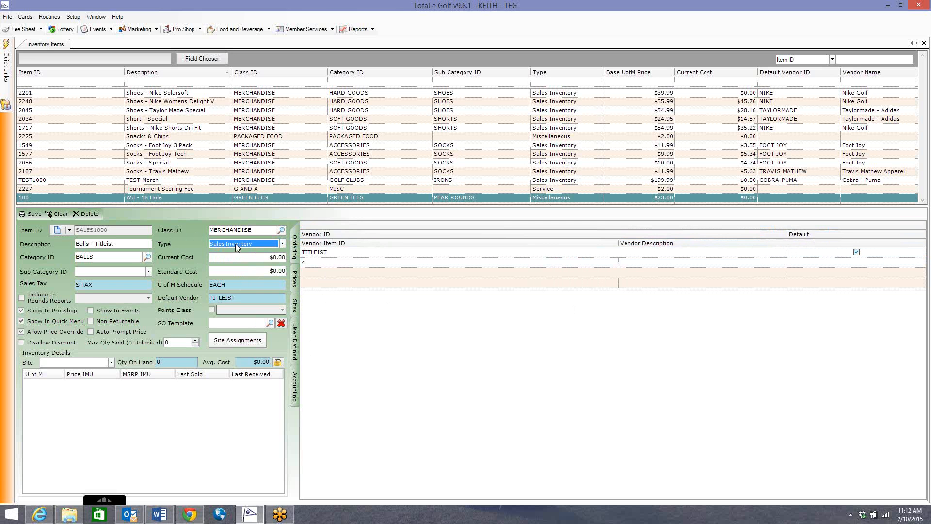
{"action": "left_click", "coordinate": [228, 245]}
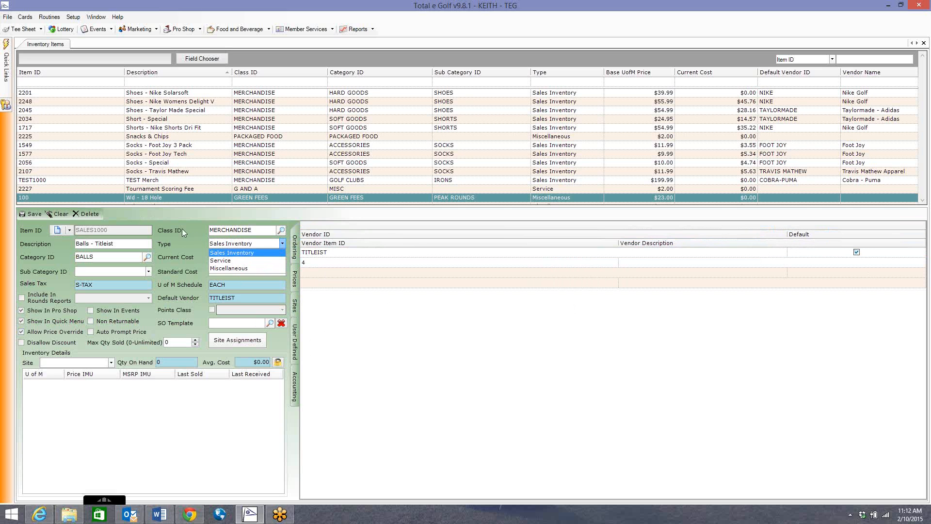
{"action": "left_click", "coordinate": [241, 253]}
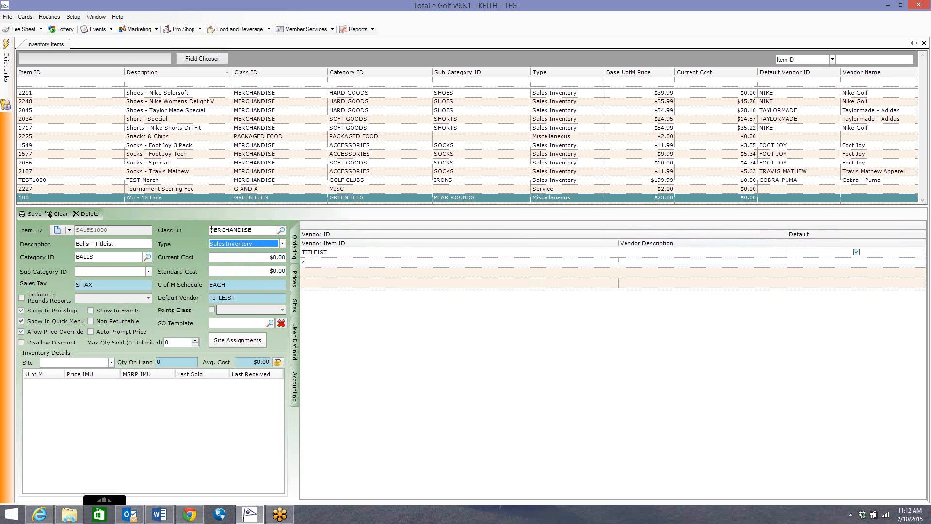
{"action": "left_click", "coordinate": [34, 215]}
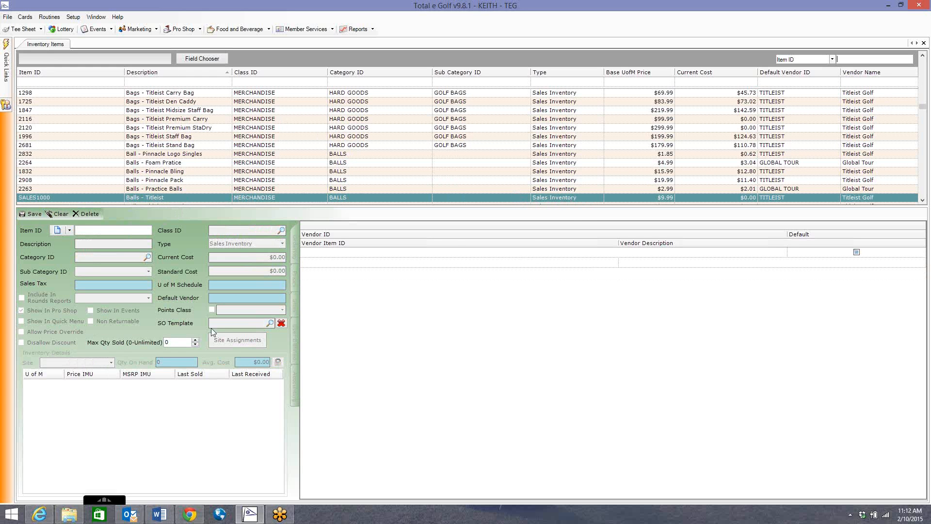
Step: Switch to the Word document with the Pro Shop Items outline
{"action": "left_click", "coordinate": [160, 514]}
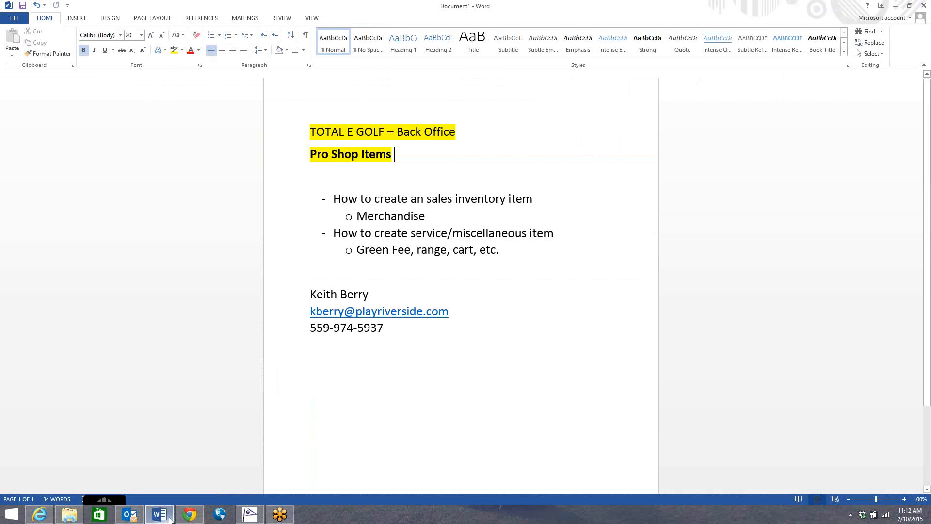